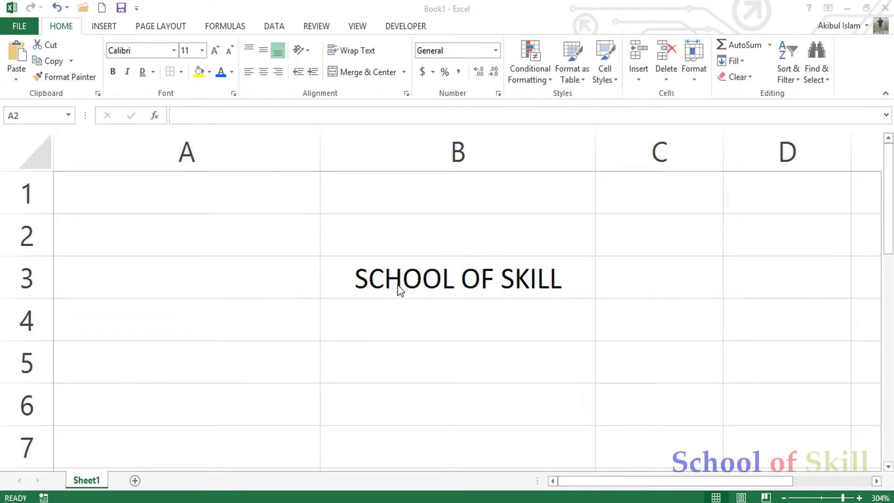
left_click(427, 282)
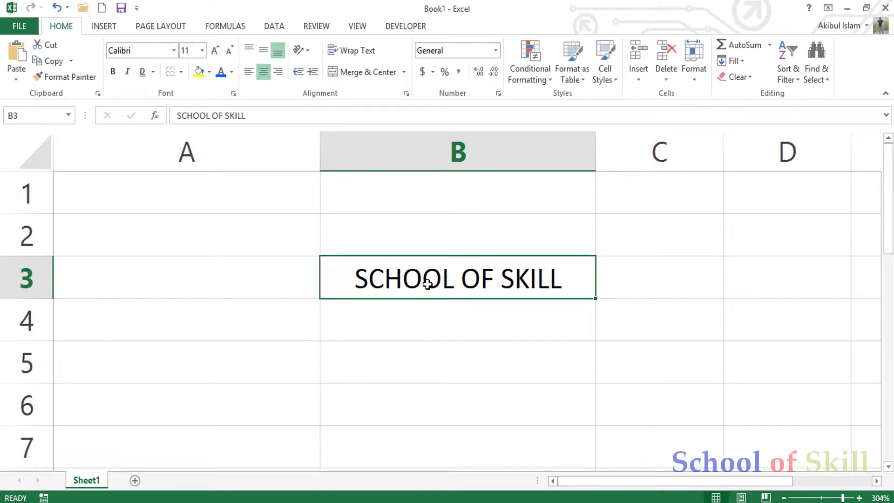
left_click(172, 53)
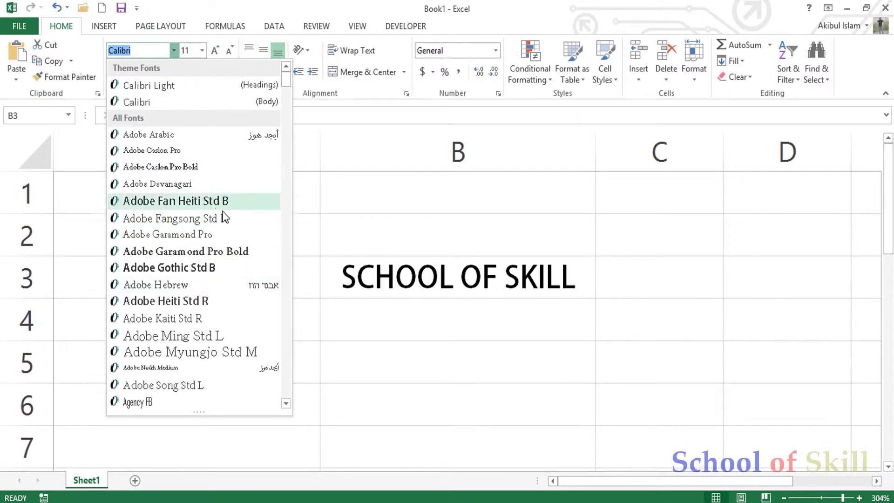
left_click_drag(284, 82, 285, 149)
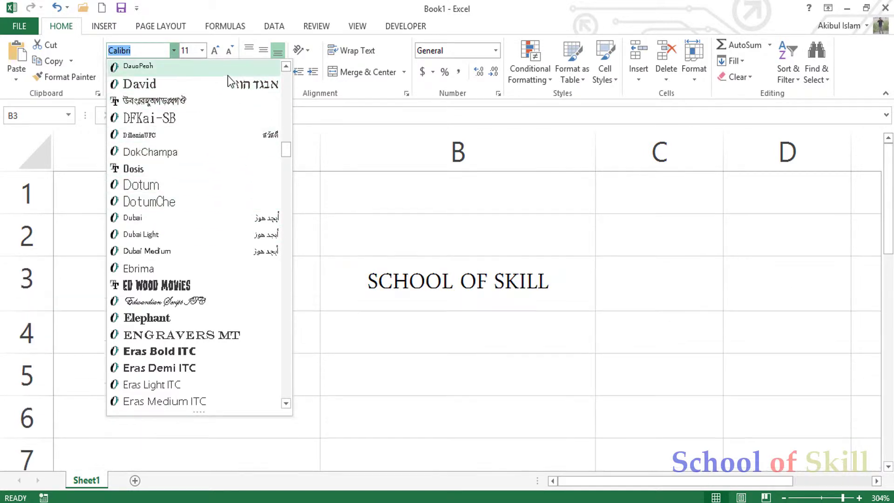
left_click(313, 181)
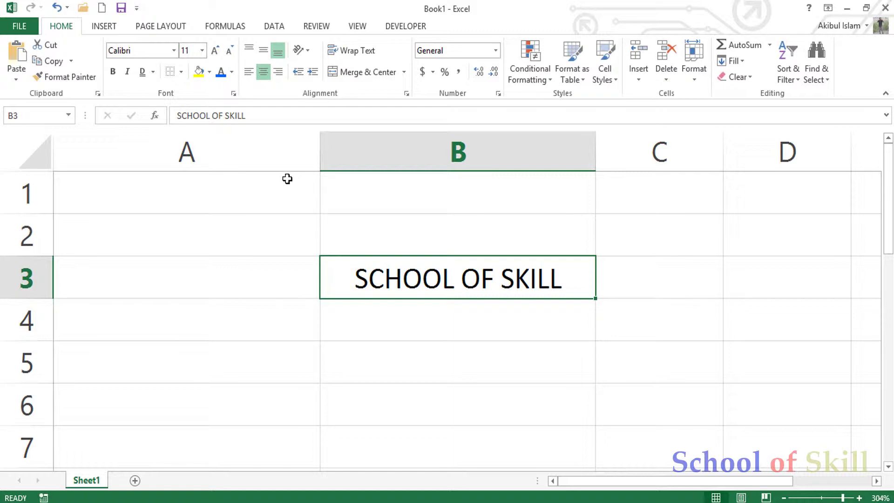
Step: Enlarge the B3 text three sizes, from 11 up to 16
left_click(203, 52)
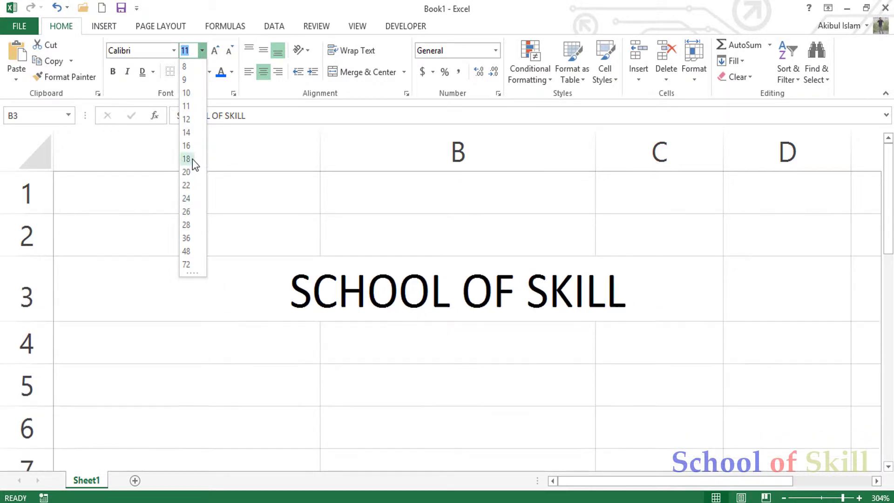
left_click(189, 107)
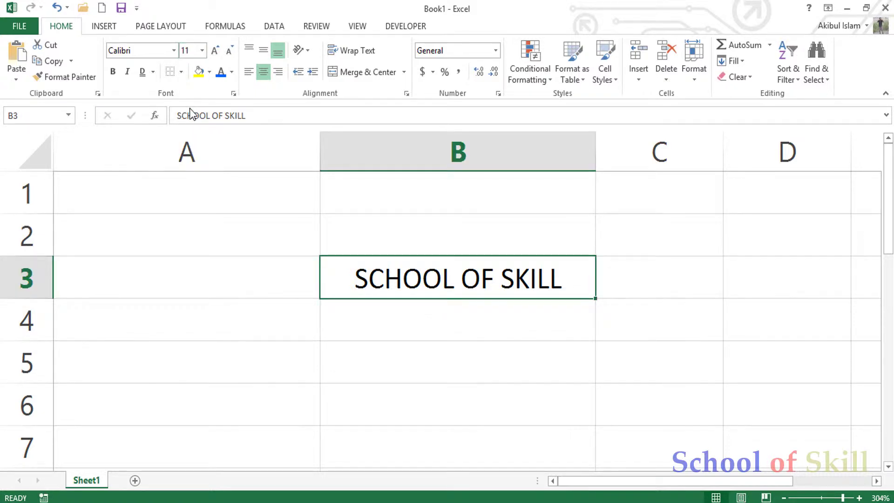
left_click(215, 278)
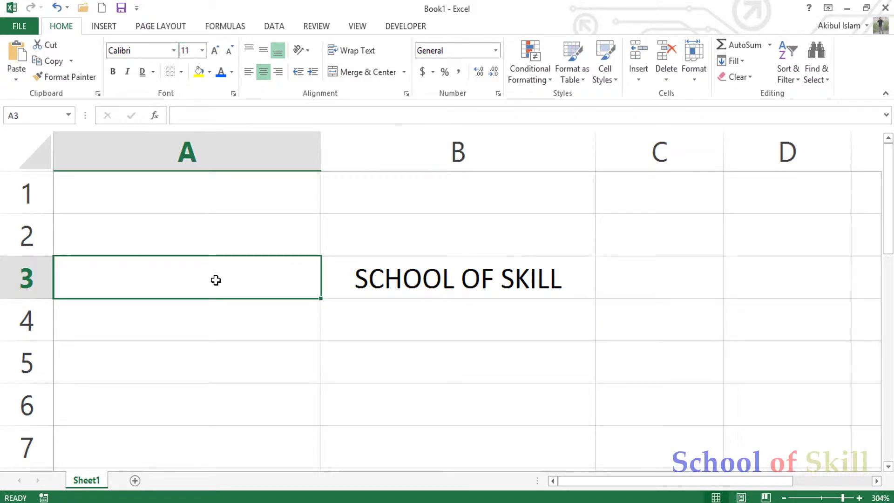
left_click(417, 267)
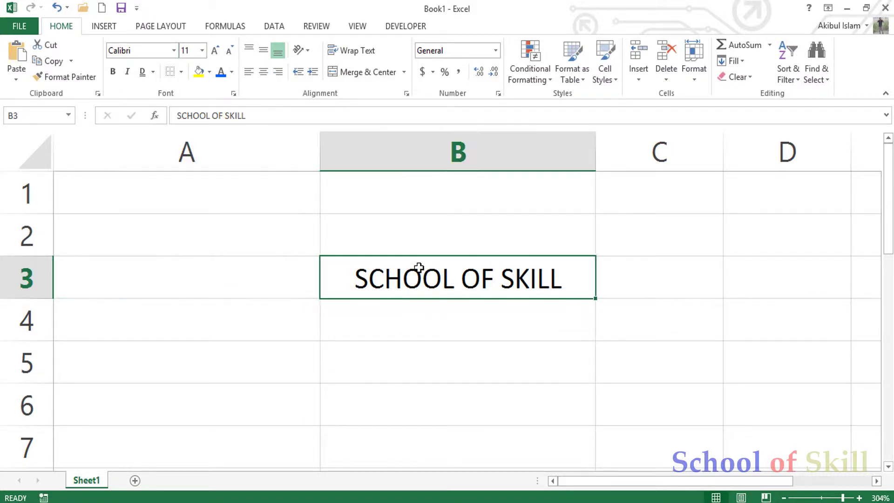
left_click(215, 51)
left_click(215, 50)
left_click(215, 50)
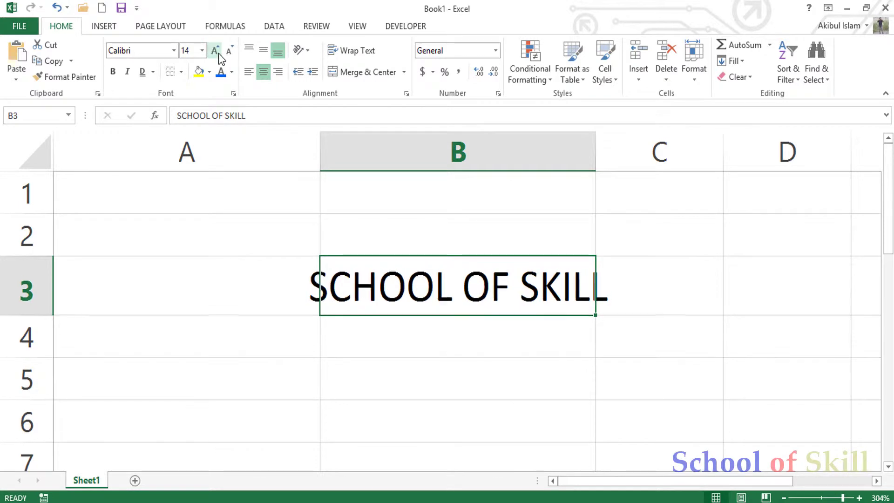
Step: Shrink the B3 text two sizes, from 16 down to 12
left_click(195, 273)
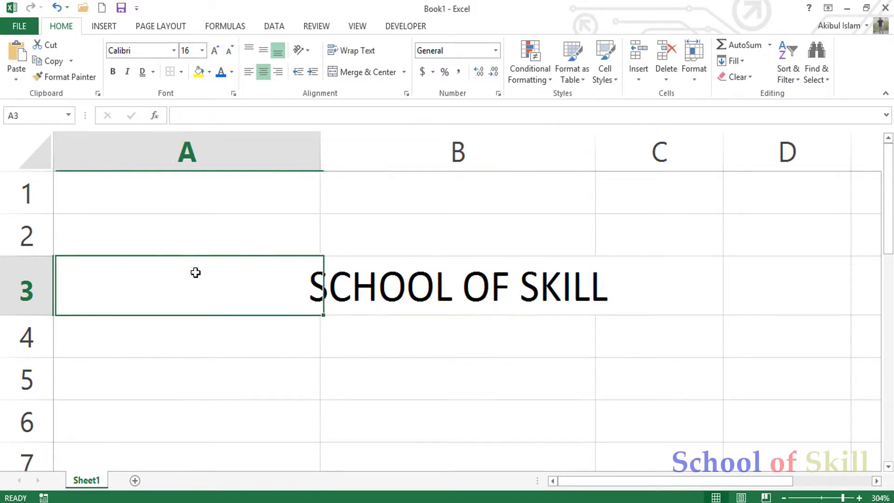
left_click(386, 292)
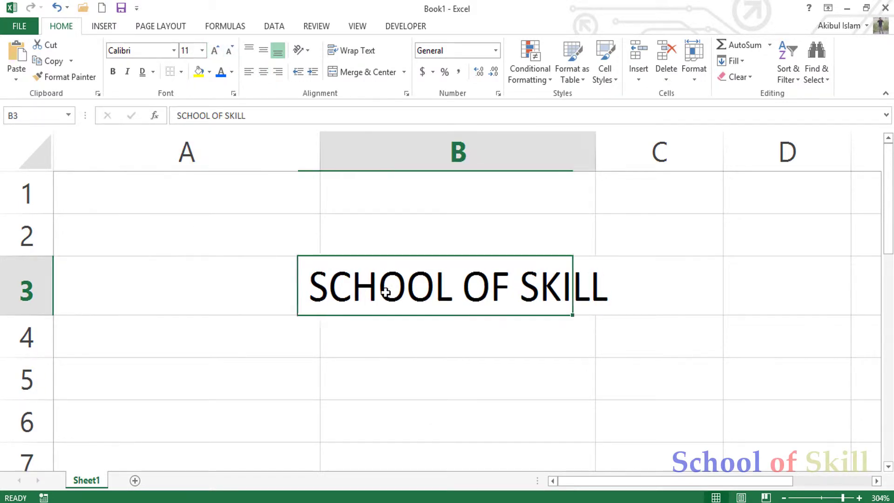
left_click(234, 54)
left_click(234, 54)
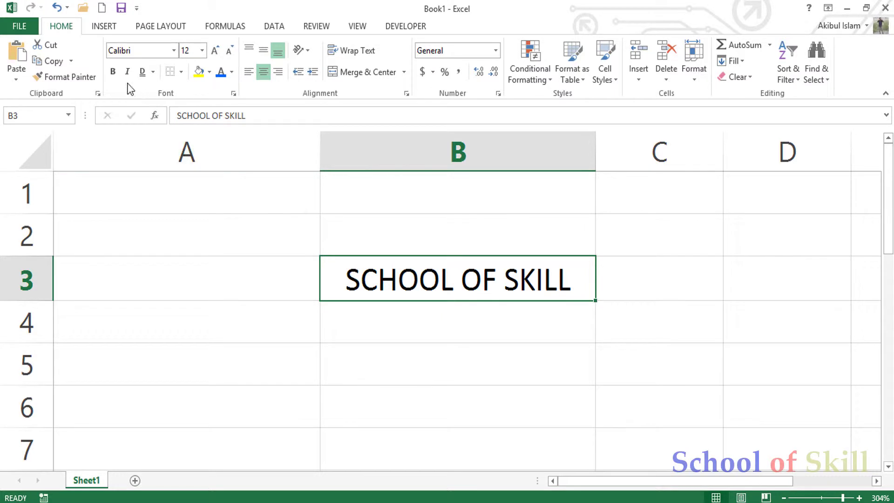
left_click(116, 74)
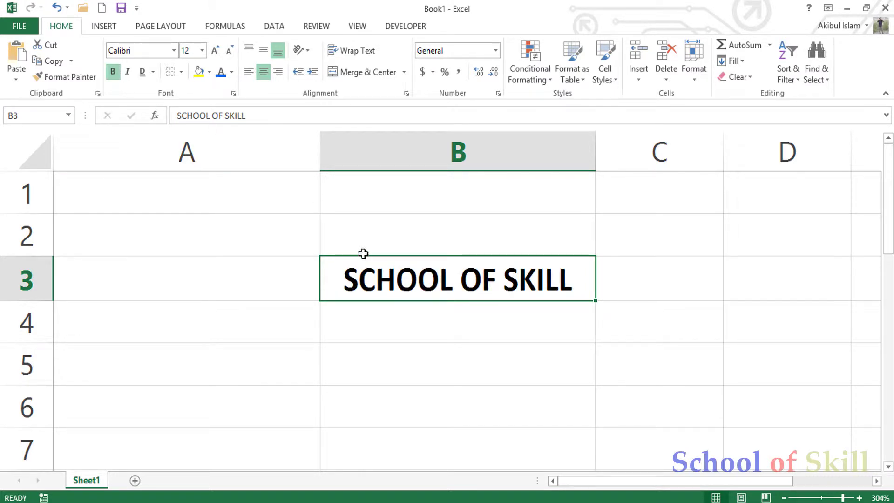
left_click(132, 77)
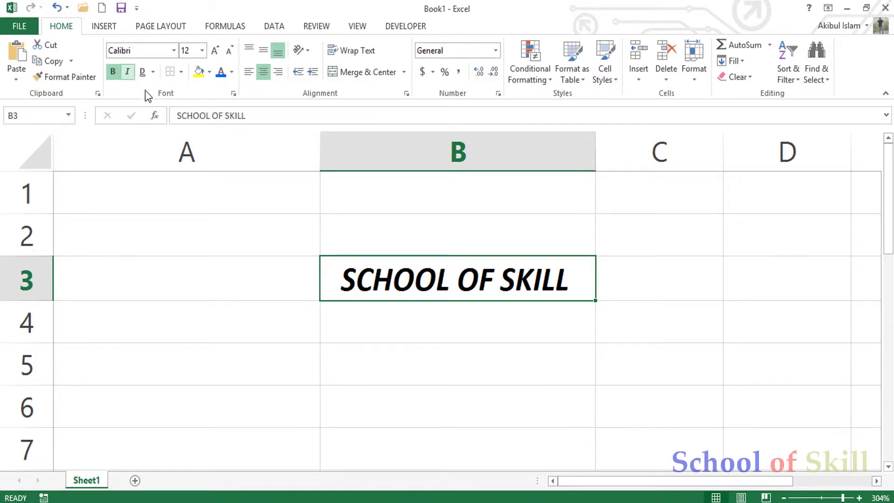
left_click(112, 72)
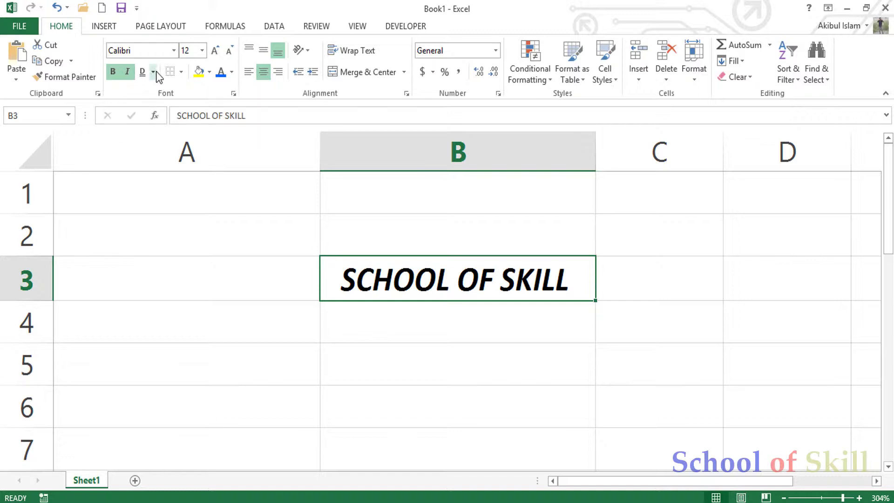
left_click(155, 71)
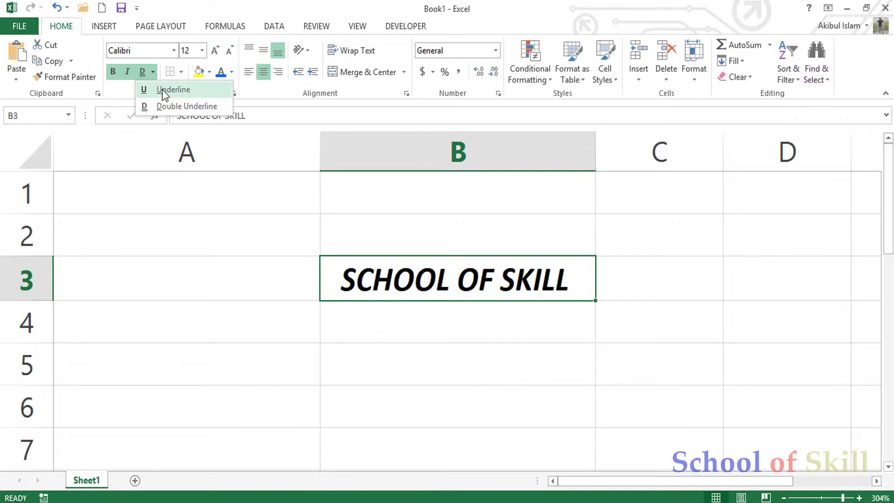
left_click(162, 90)
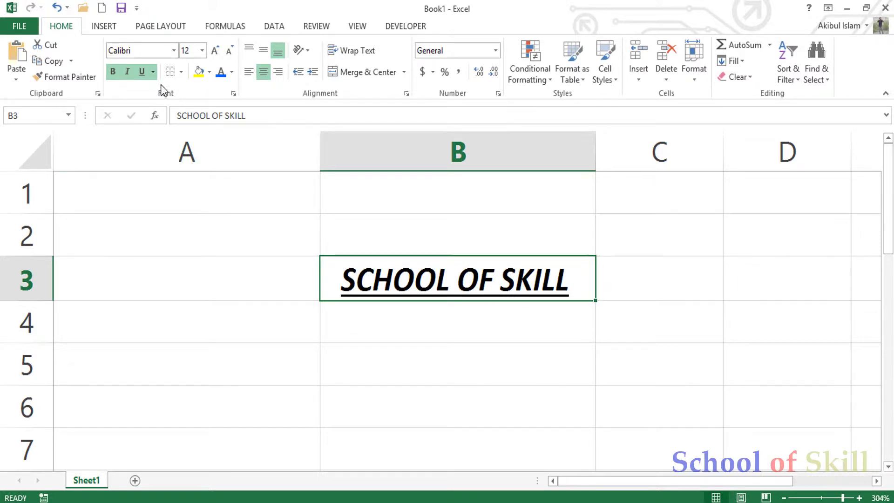
left_click(153, 72)
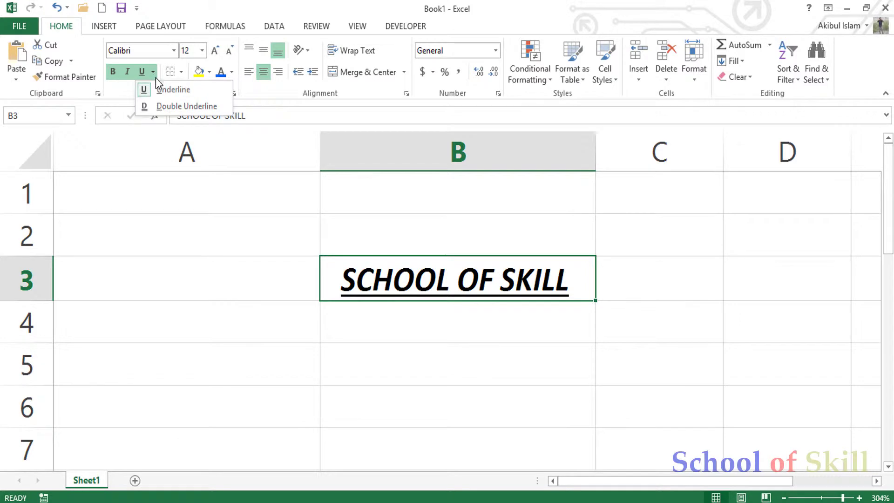
left_click(164, 105)
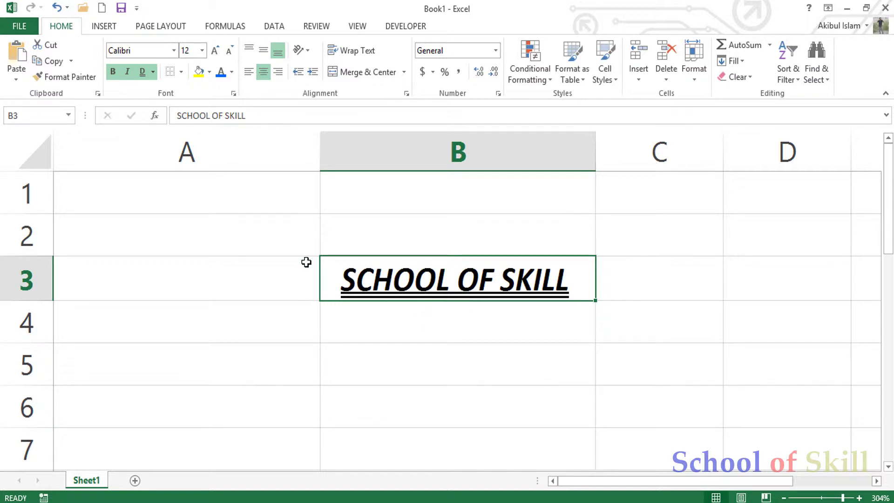
left_click(113, 75)
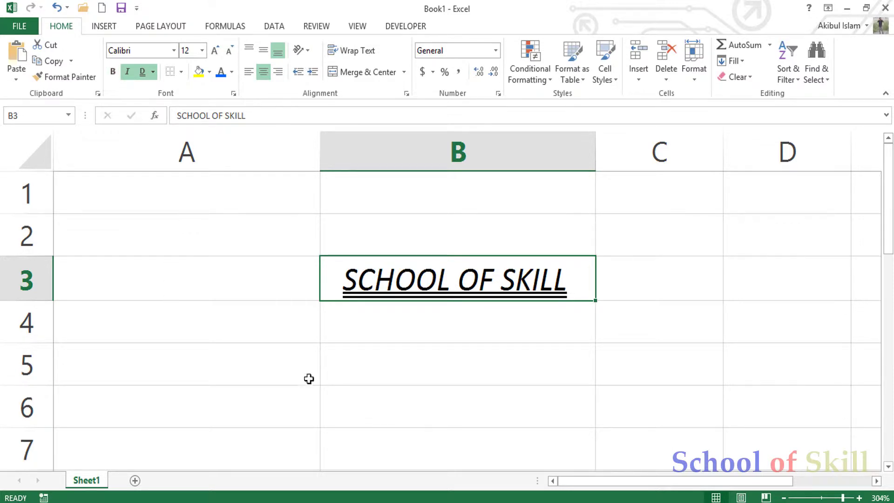
left_click(128, 72)
left_click(203, 270)
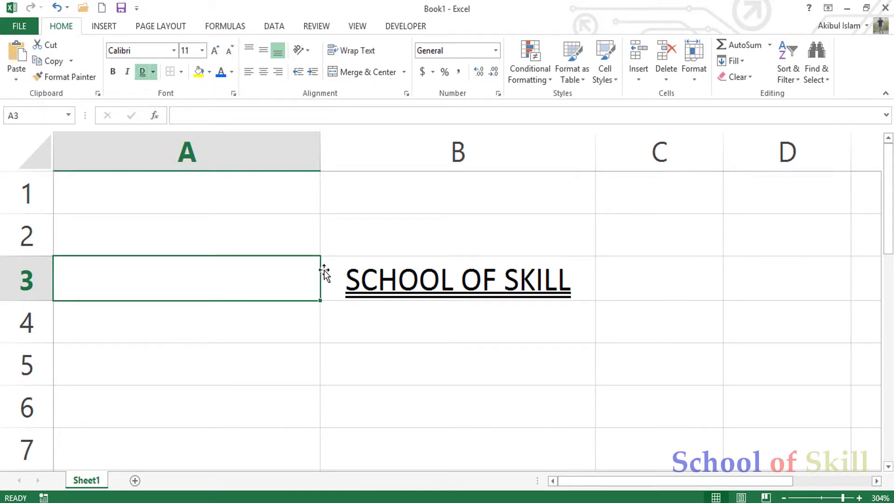
left_click(333, 273)
left_click(144, 72)
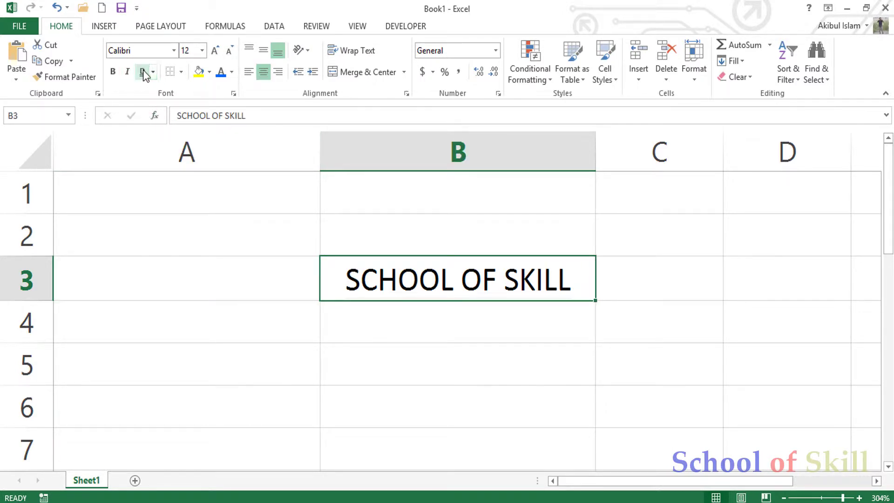
left_click(275, 302)
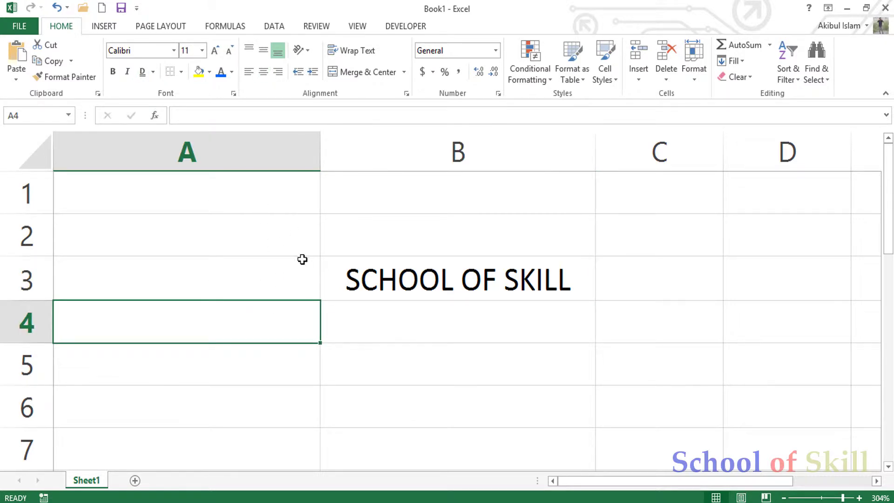
Step: Add a top border to cell B3
left_click(352, 276)
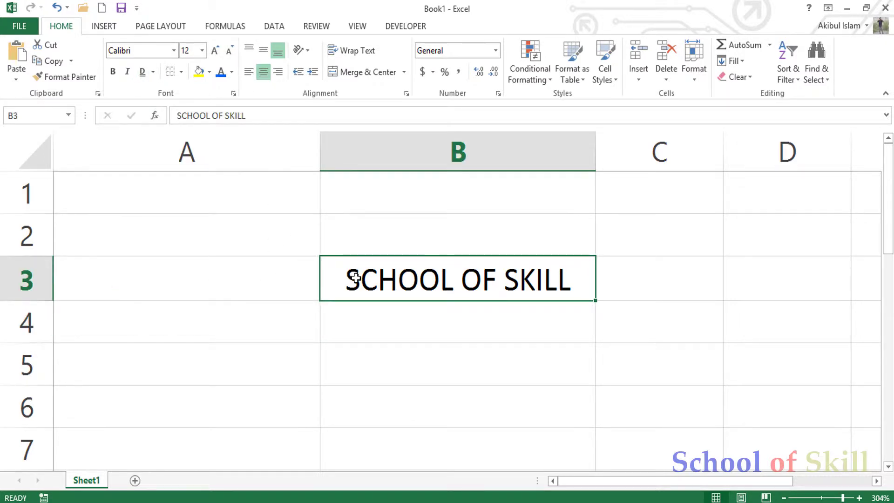
left_click(180, 74)
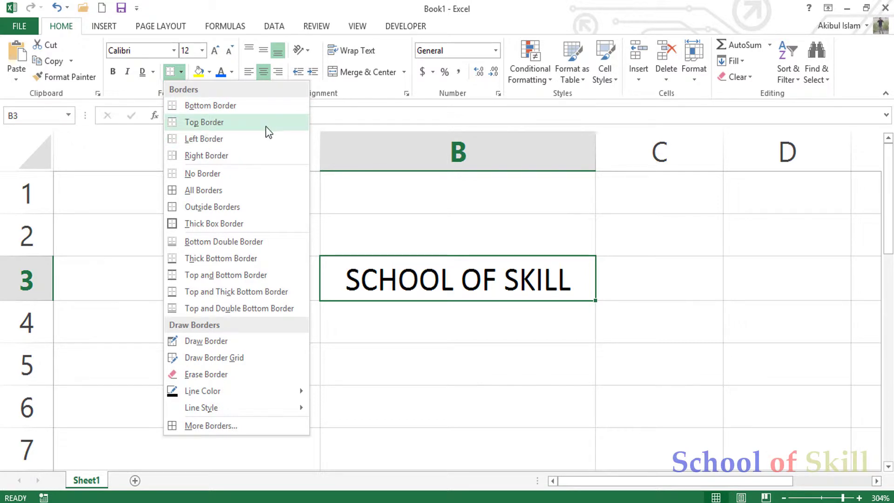
left_click(244, 122)
left_click(244, 279)
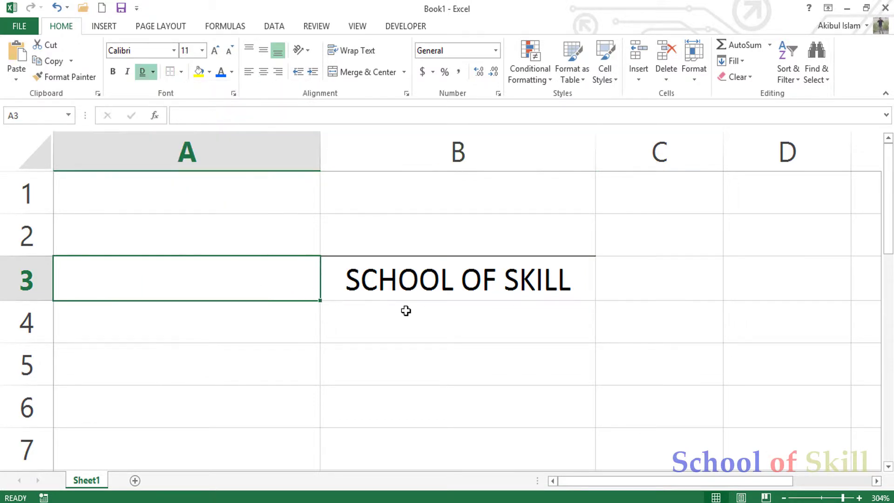
left_click(446, 362)
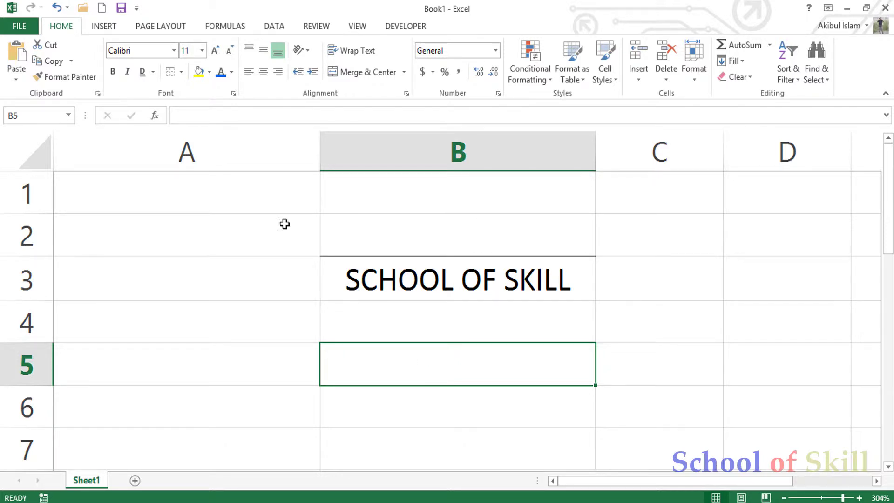
Step: Apply All Borders to the block C2:D3
left_click(639, 242)
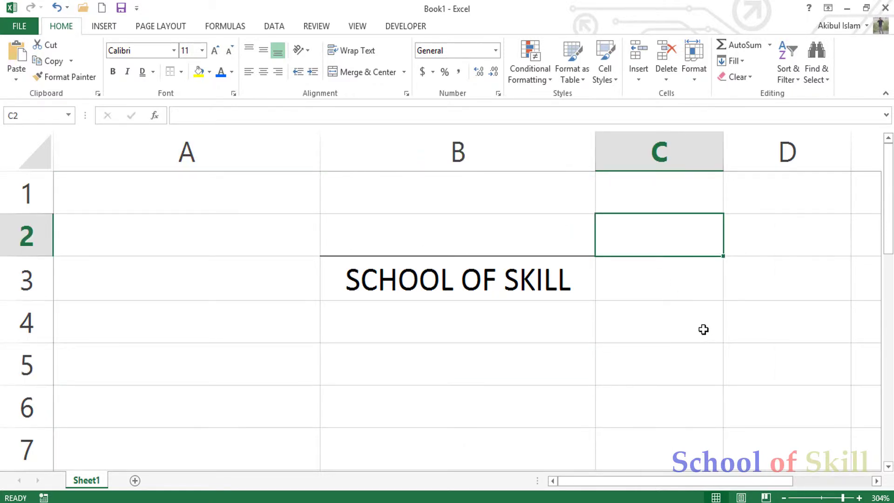
right_click(703, 329)
left_click(614, 323)
left_click_drag(632, 236, 738, 295)
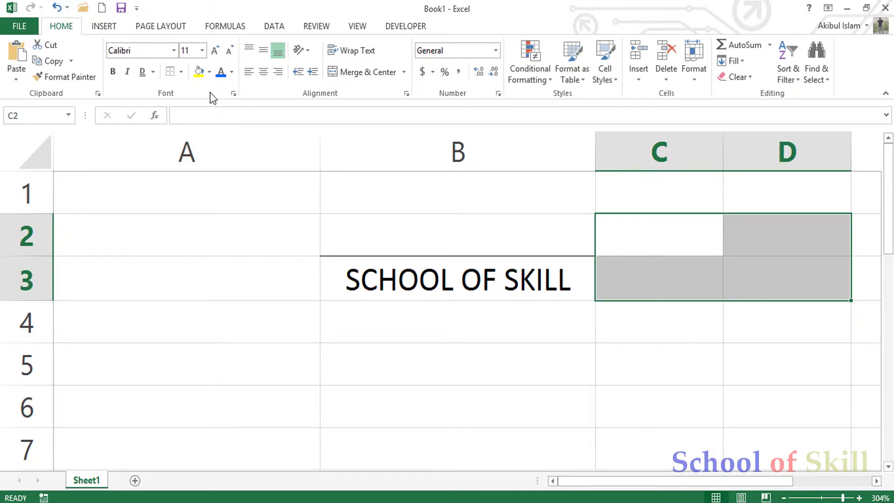
left_click(182, 71)
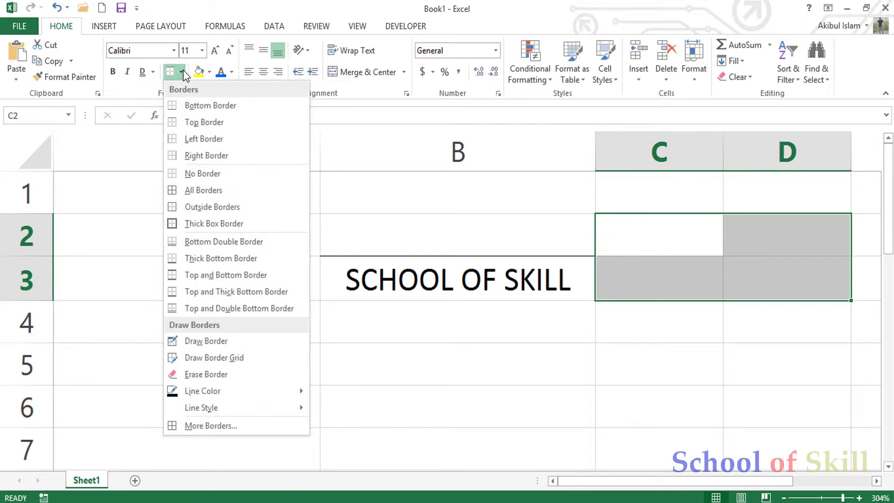
left_click(227, 191)
left_click(489, 336)
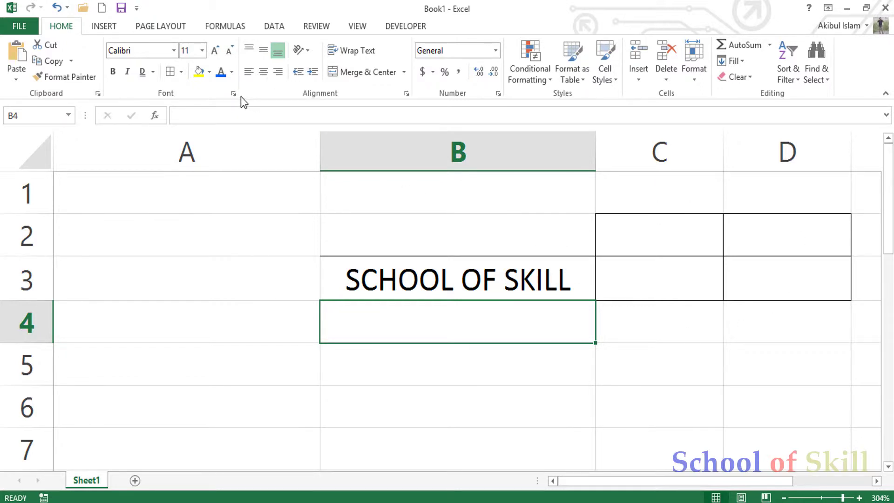
Step: Hand-draw an outline border around cells A1:A5
left_click(180, 73)
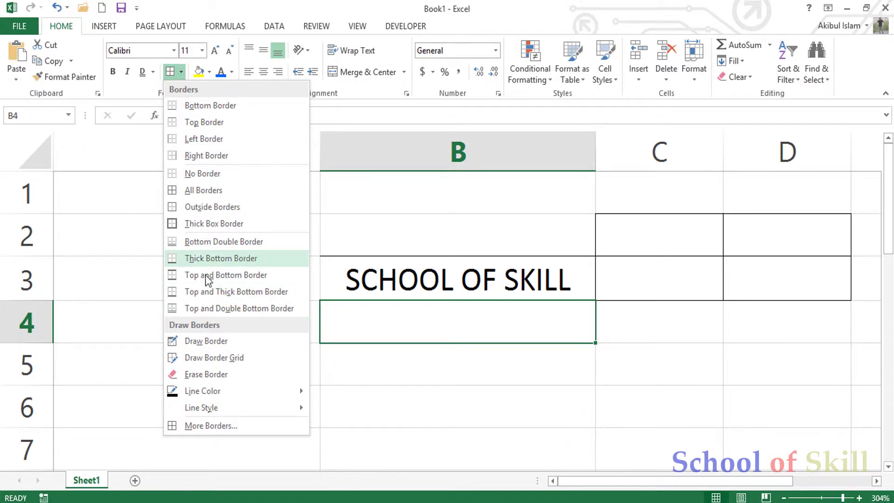
left_click(261, 341)
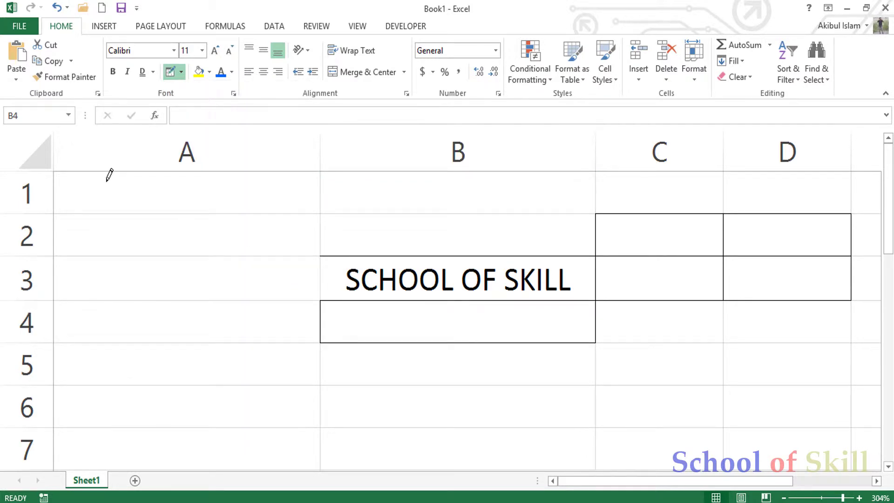
mouse_move(106, 180)
left_mouse_down()
mouse_move(200, 256)
mouse_move(206, 301)
mouse_move(243, 374)
left_mouse_up()
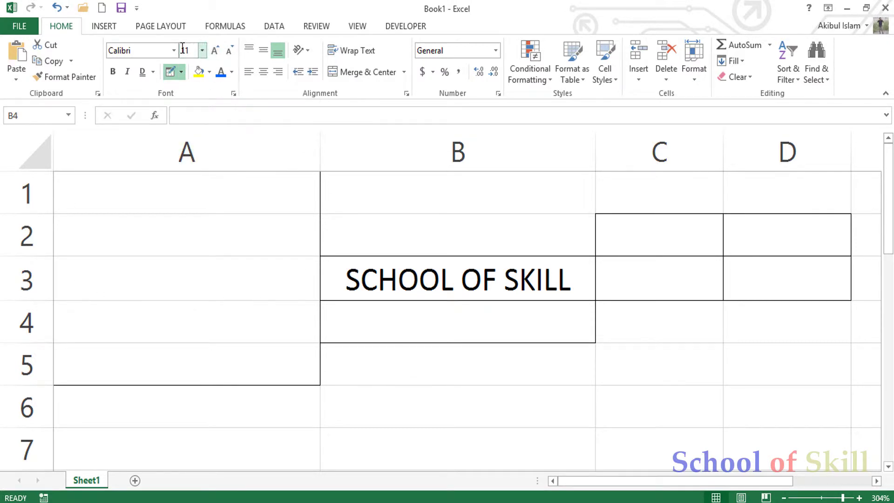
Step: Hand-draw a border grid across B5:D6
left_click(181, 72)
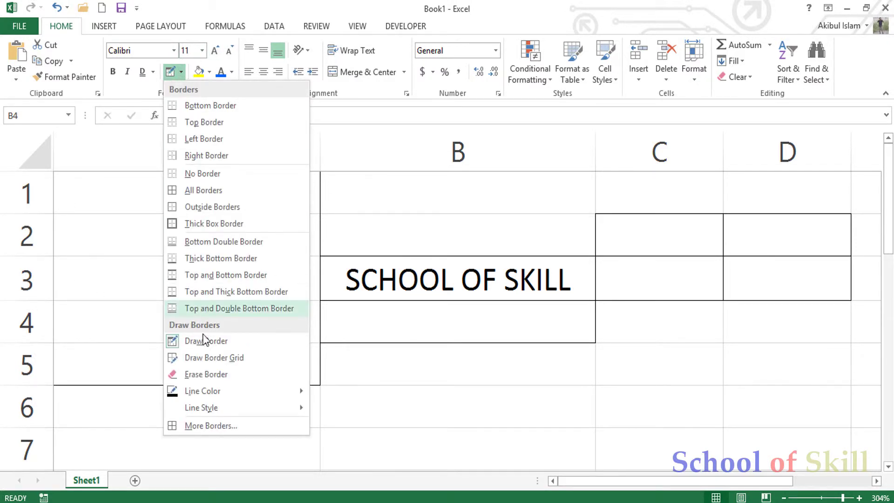
left_click(202, 359)
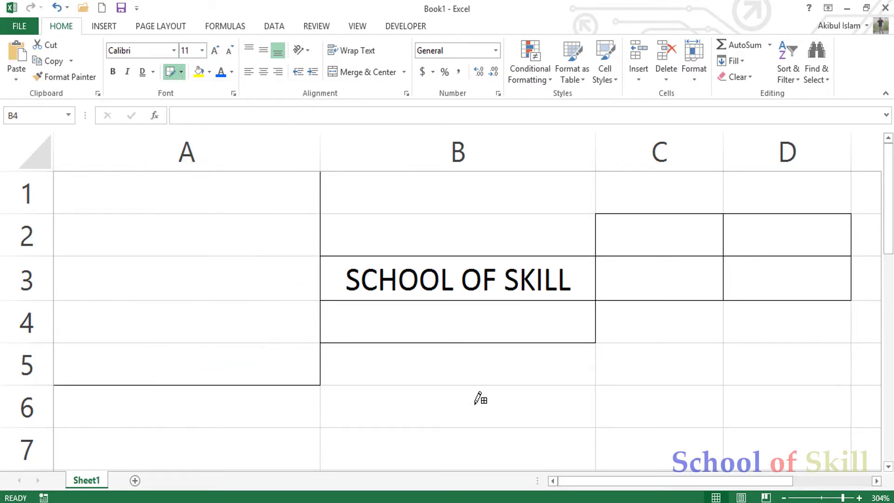
mouse_move(401, 375)
left_mouse_down()
mouse_move(536, 407)
mouse_move(653, 403)
mouse_move(692, 415)
mouse_move(765, 414)
left_mouse_up()
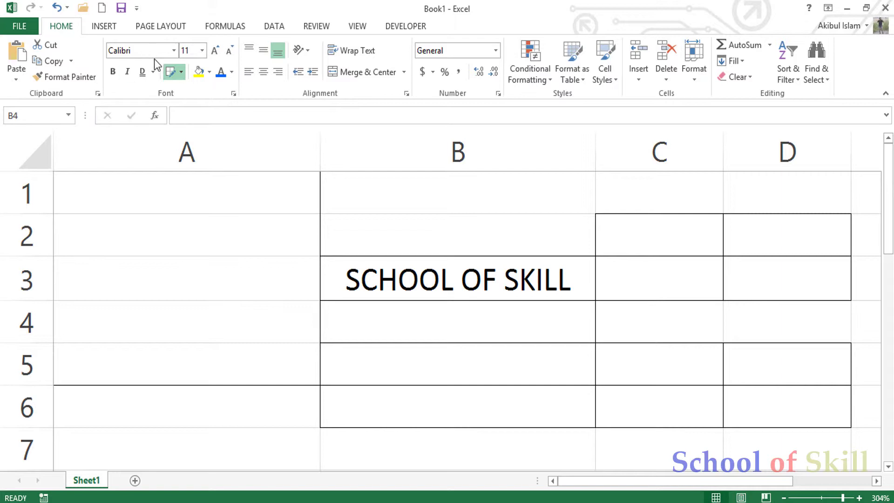
left_click(181, 72)
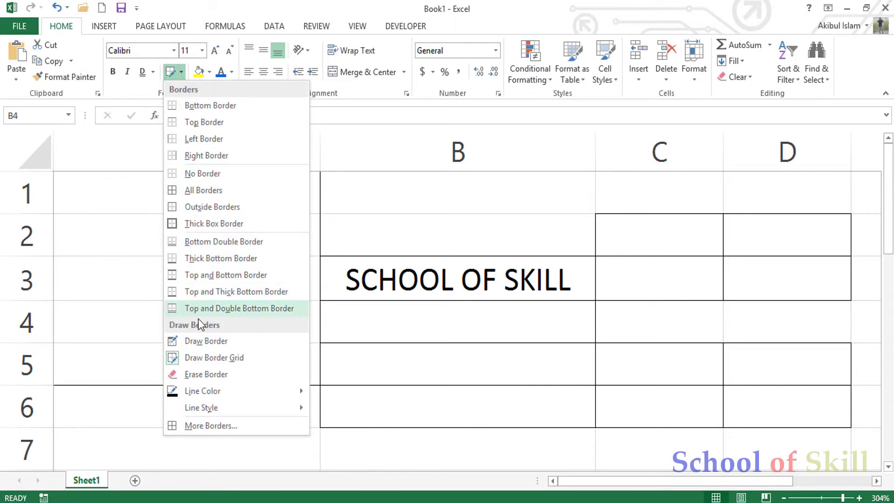
Step: Erase every drawn border across the bordered cells with Erase Border
left_click(241, 375)
mouse_move(137, 195)
left_mouse_down()
mouse_move(330, 362)
mouse_move(319, 365)
mouse_move(314, 357)
mouse_move(393, 401)
mouse_move(584, 424)
mouse_move(662, 417)
mouse_move(730, 281)
mouse_move(756, 422)
mouse_move(706, 423)
mouse_move(738, 421)
left_mouse_up()
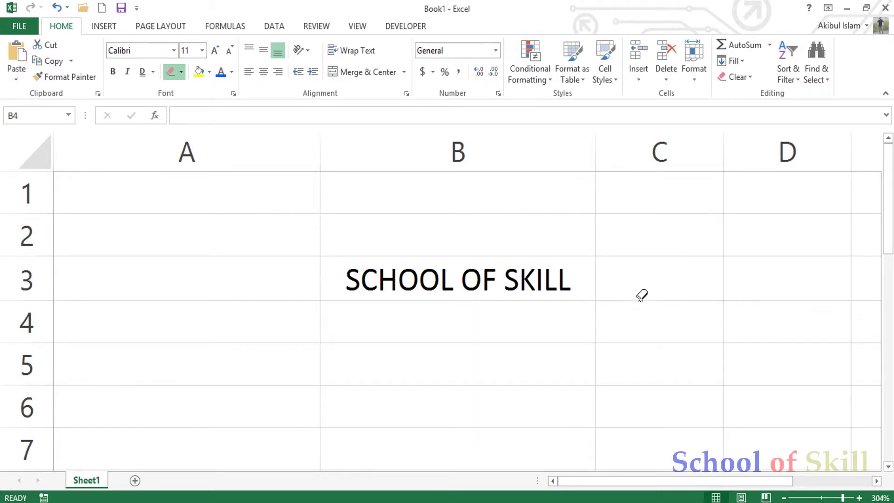
Step: Set the border line colour to red and draw a red grid over A1:C5
left_click(181, 72)
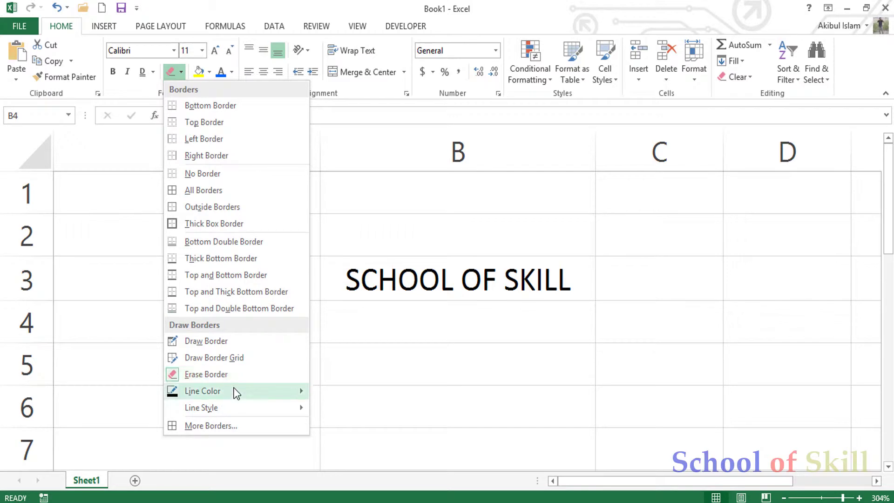
mouse_move(236, 393)
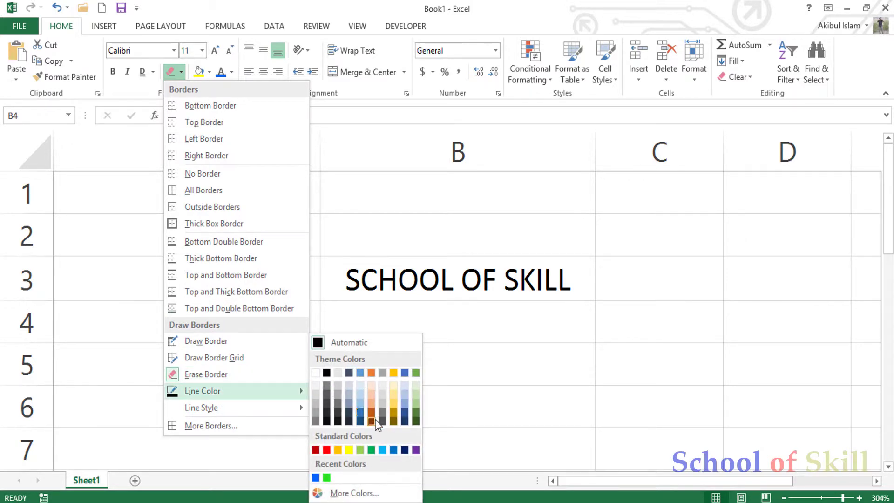
left_click(327, 449)
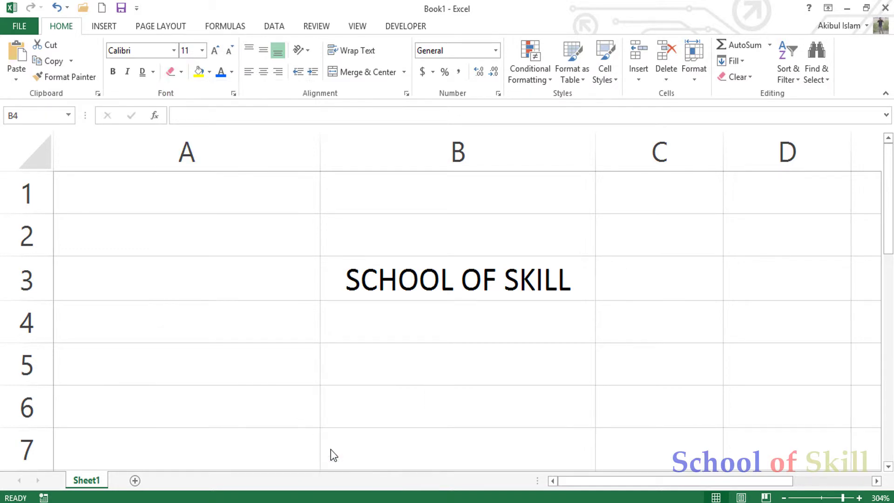
mouse_move(144, 200)
left_mouse_down()
mouse_move(212, 305)
mouse_move(281, 373)
mouse_move(295, 403)
mouse_move(420, 421)
mouse_move(488, 417)
mouse_move(611, 374)
mouse_move(660, 394)
mouse_move(724, 355)
left_mouse_up()
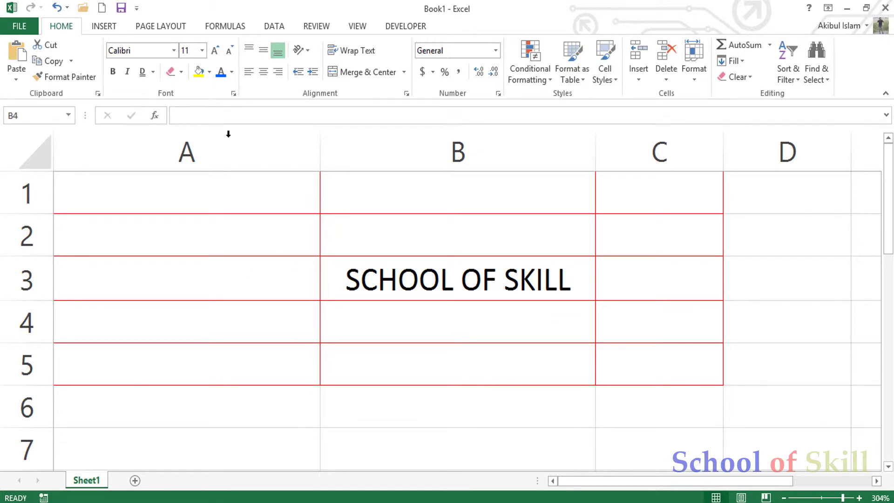
Step: Use a thick line style to draw heavy red borders under A6 and around B6:C7
left_click(182, 72)
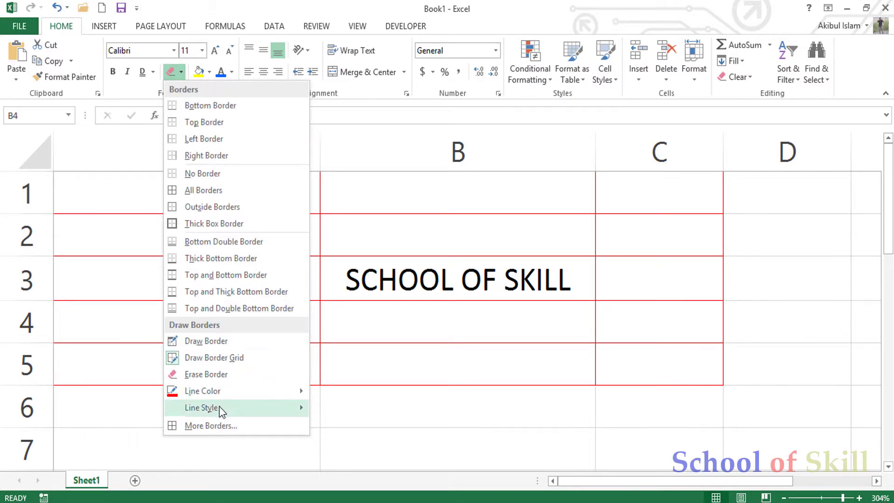
mouse_move(222, 410)
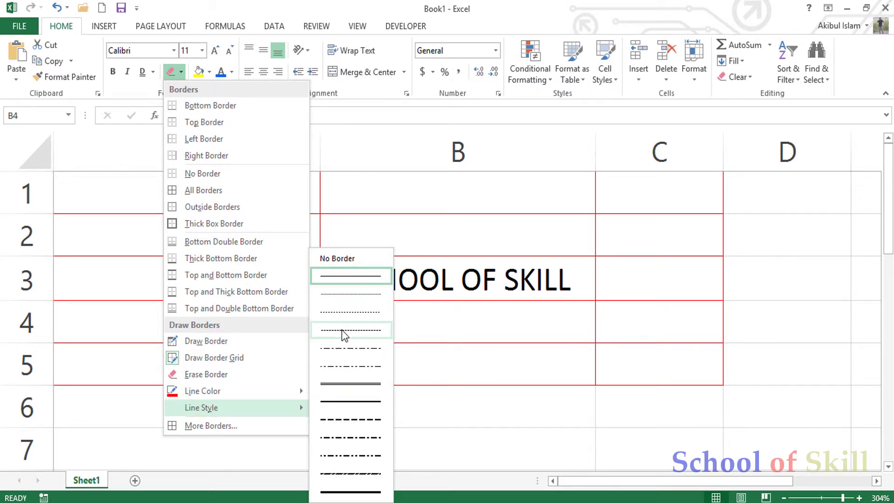
left_click(358, 399)
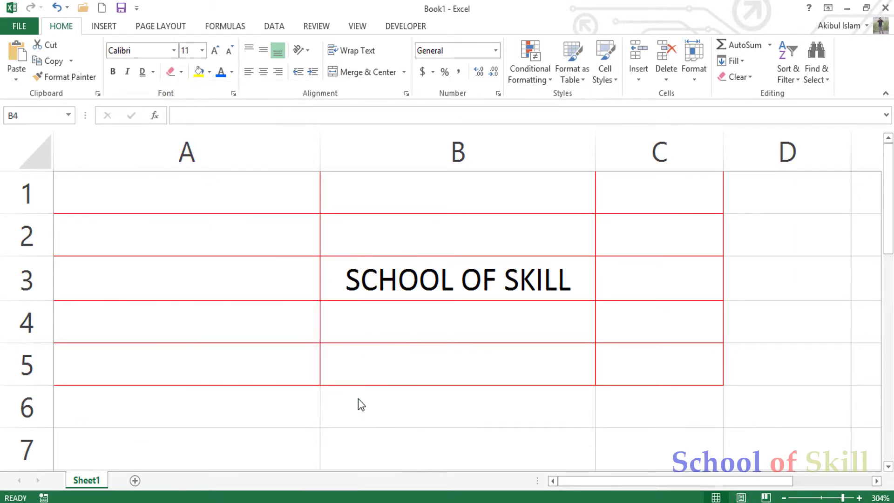
left_click_drag(260, 426, 388, 451)
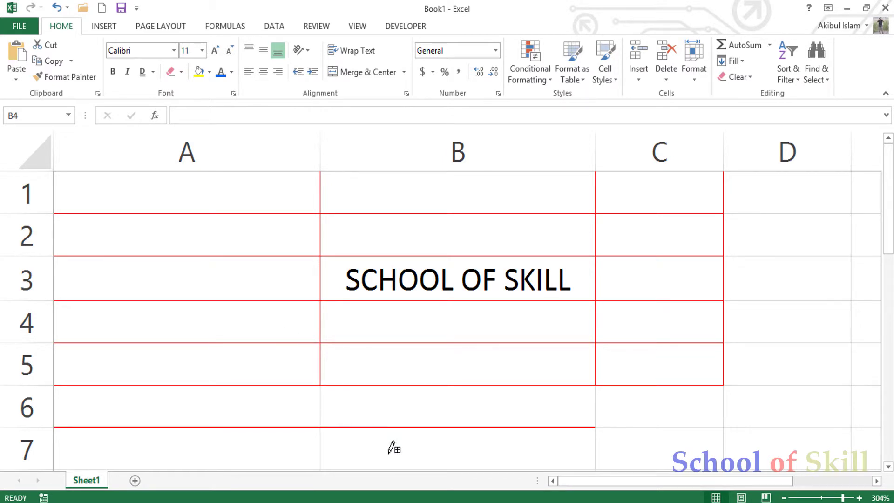
left_click(466, 428)
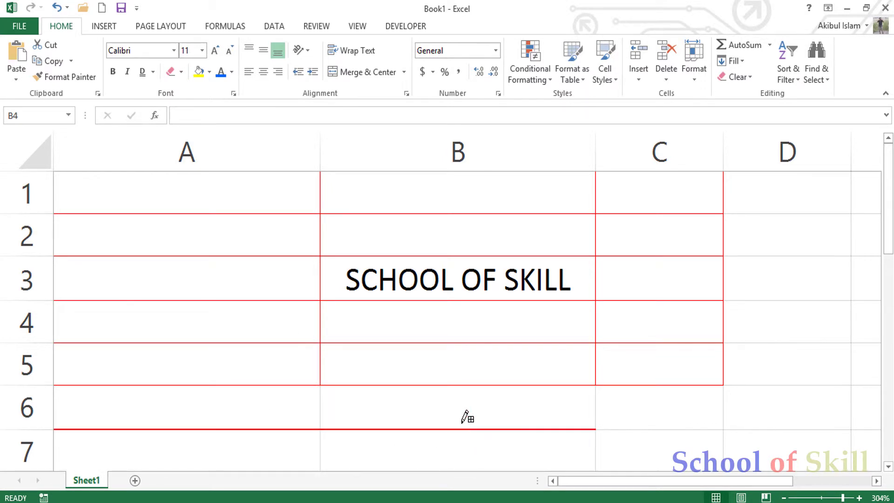
mouse_move(477, 401)
left_mouse_down()
mouse_move(587, 421)
mouse_move(622, 440)
left_mouse_up()
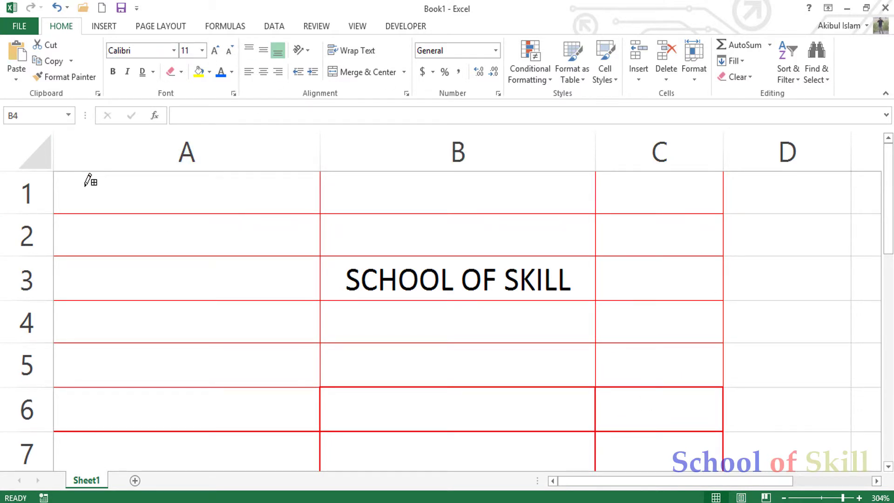
key("Escape")
Step: Select A1:D31 and apply No Border to remove all red borders
left_click(112, 202)
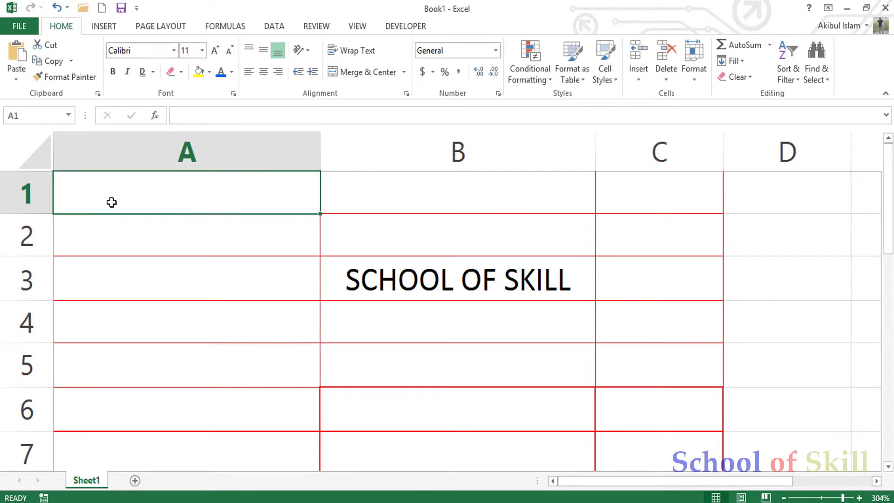
left_click_drag(112, 202, 748, 278)
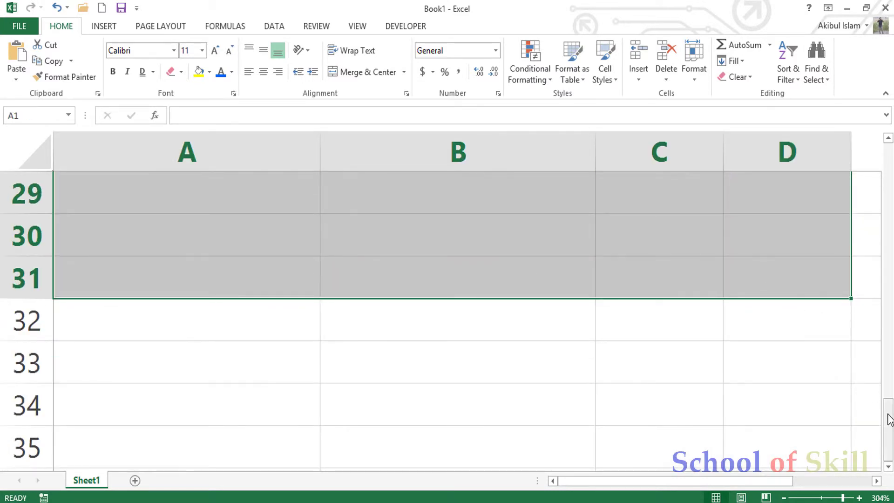
left_click_drag(889, 419, 890, 148)
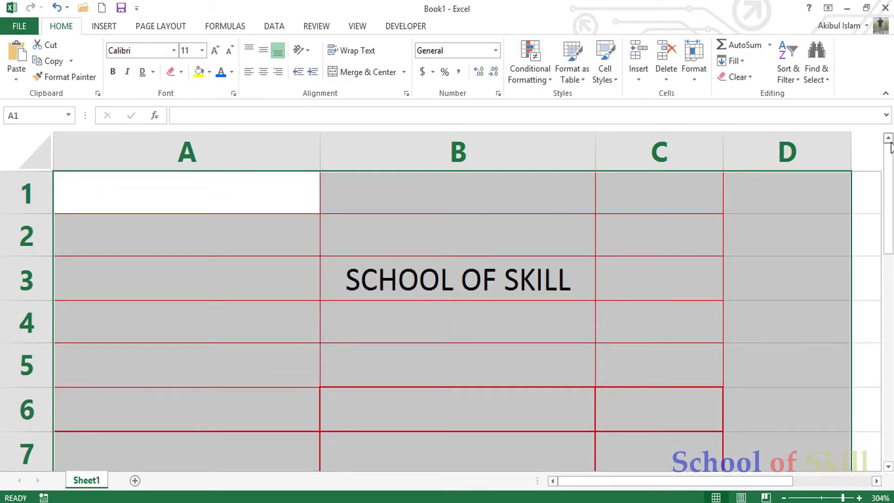
left_click(181, 73)
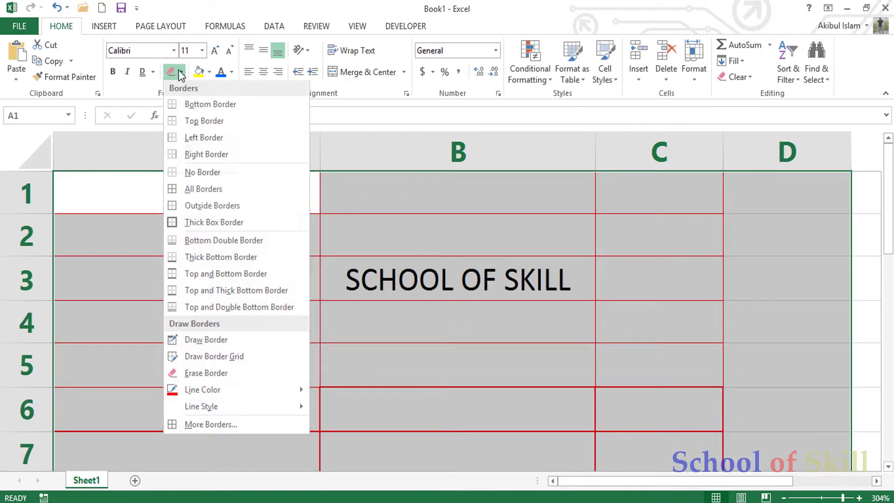
left_click(206, 180)
left_click(197, 257)
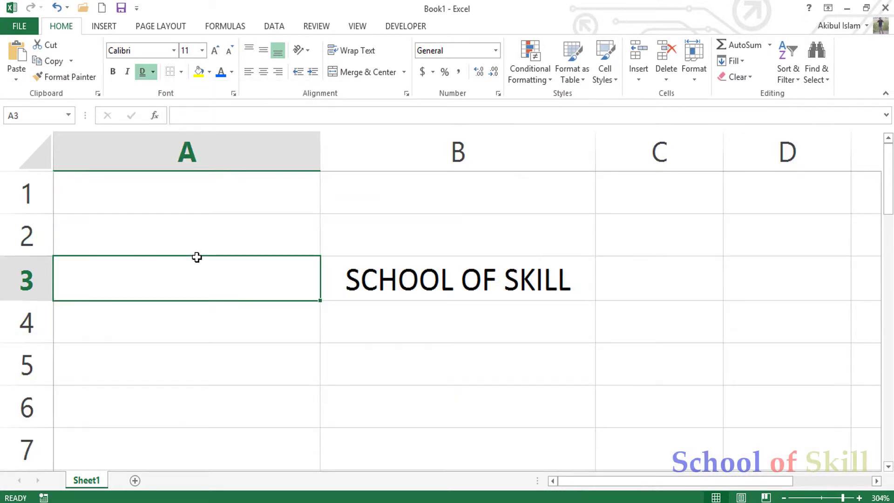
Step: Open the Clear menu and close it without applying anything
left_click(746, 70)
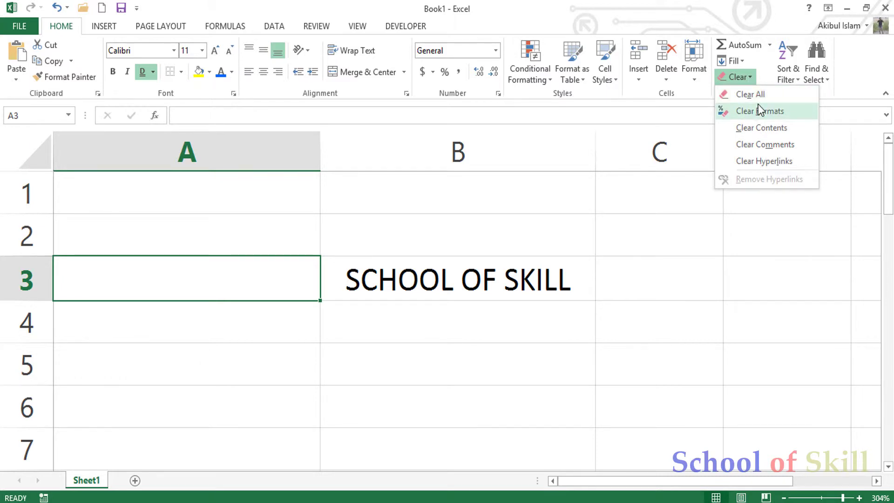
left_click(638, 240)
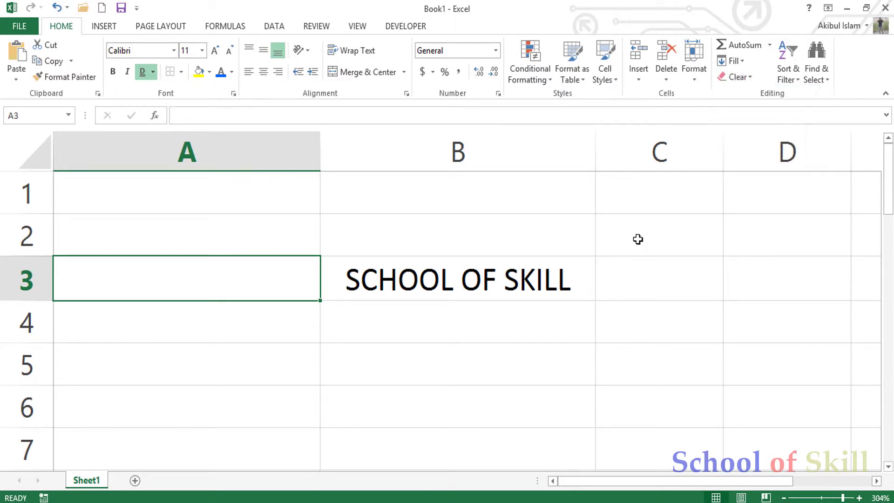
left_click(352, 198)
left_click(341, 259)
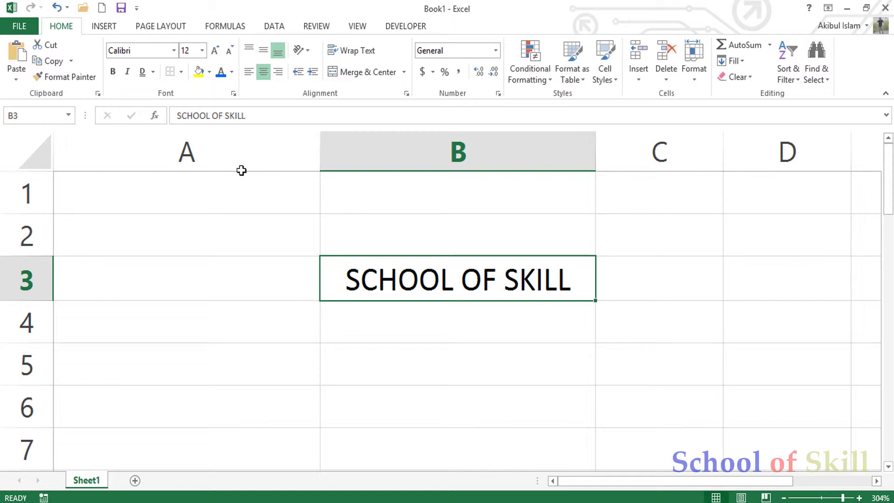
Step: Change the B3 font colour to the standard Blue
left_click(232, 72)
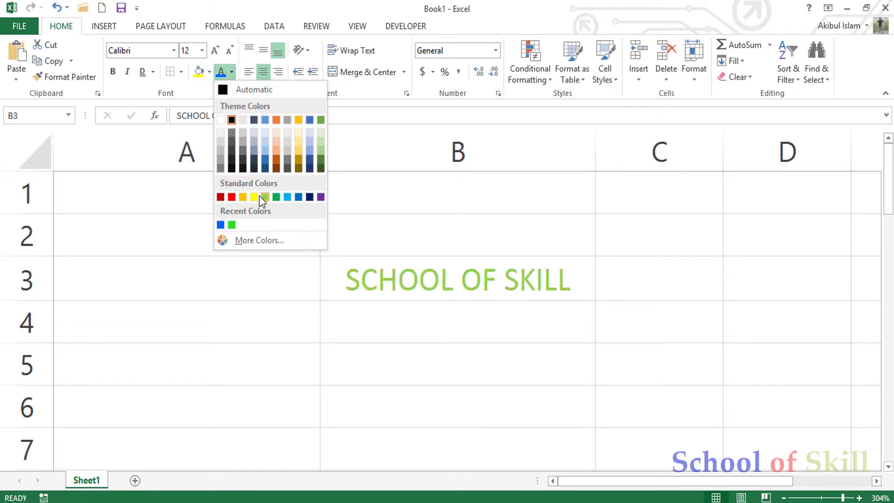
left_click(298, 197)
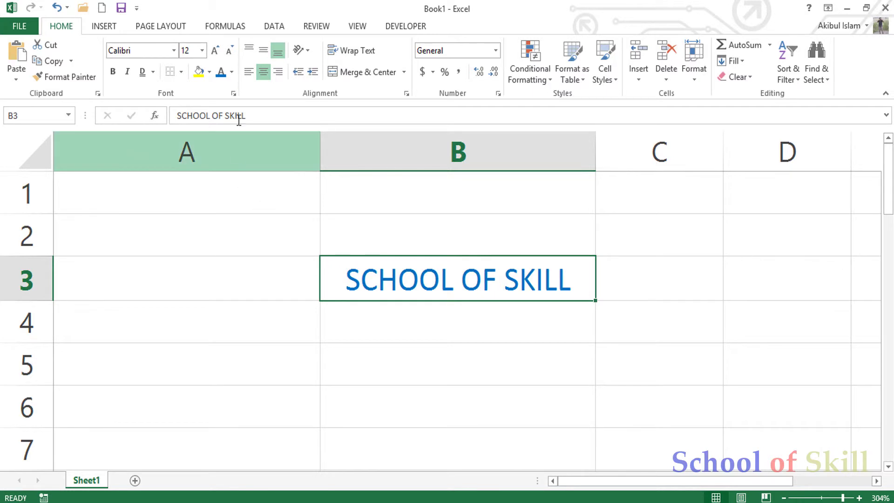
left_click(231, 73)
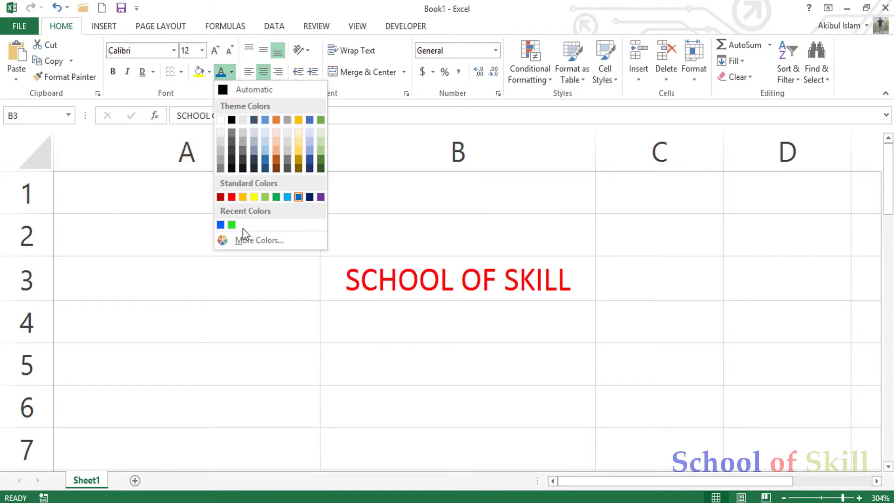
Step: Give the B3 text a custom bright pink from the More Colors spectrum
left_click(245, 241)
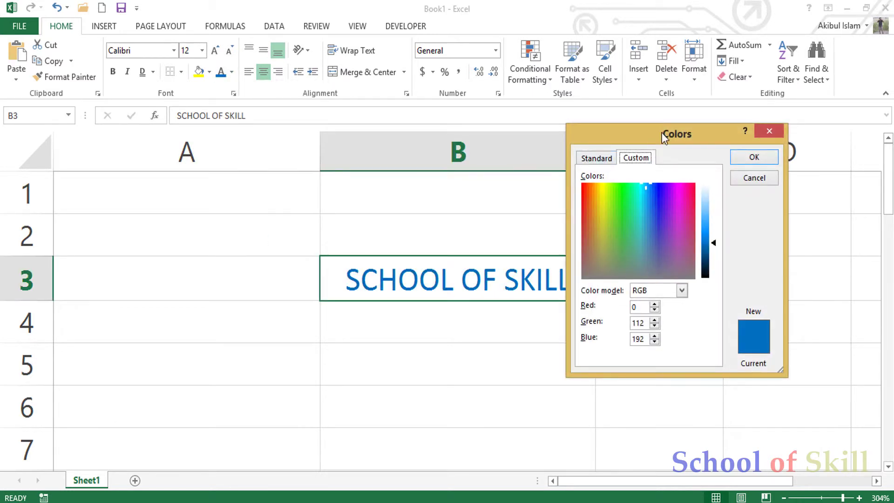
left_click_drag(661, 132, 166, 169)
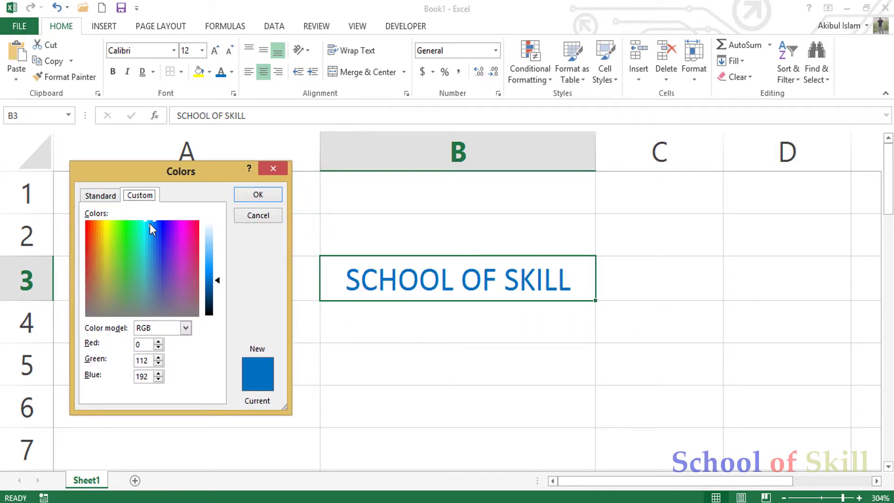
left_click_drag(149, 223, 191, 244)
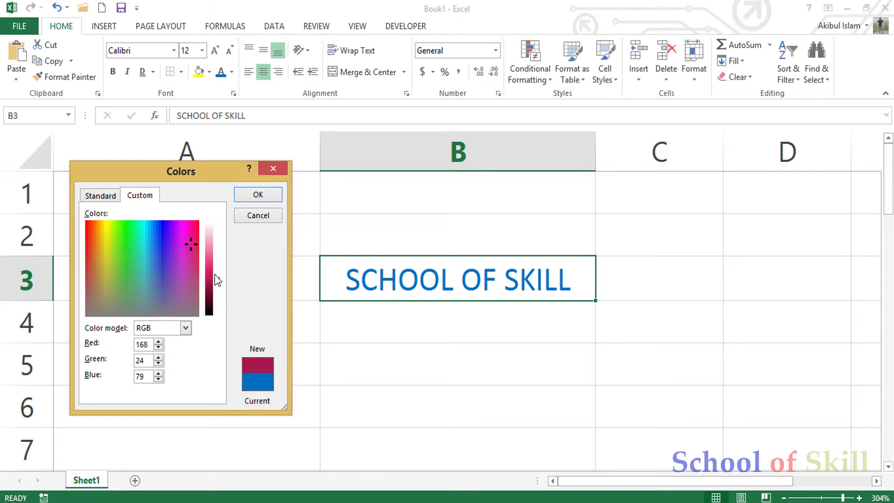
mouse_move(220, 281)
left_mouse_down()
mouse_move(215, 240)
mouse_move(220, 293)
mouse_move(215, 258)
mouse_move(217, 265)
left_mouse_up()
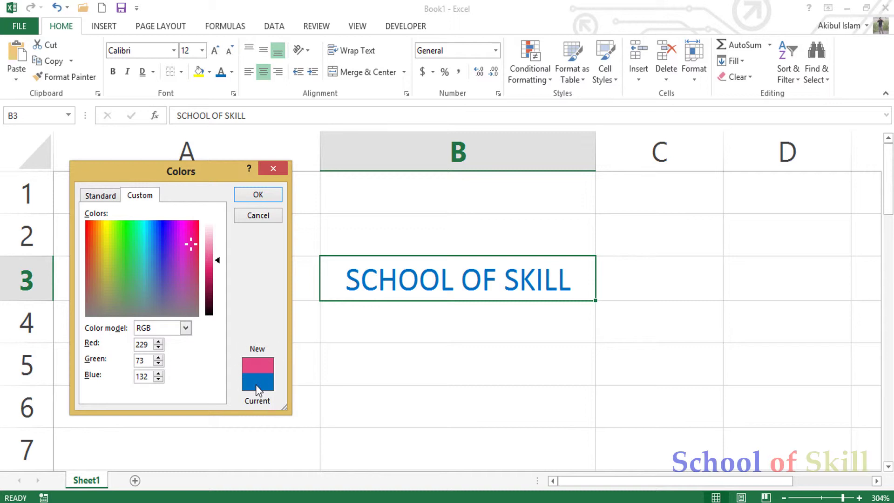
left_click(258, 196)
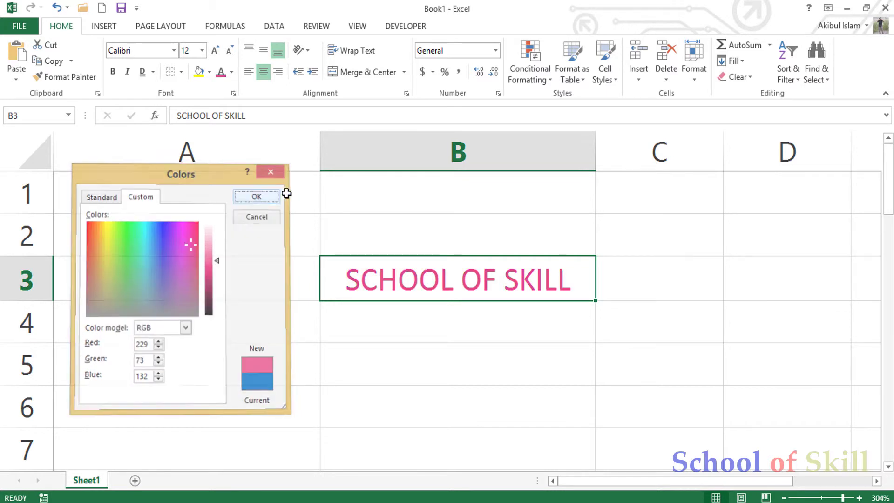
Step: Recolour the B3 text with a purple preset from the Standard hexagon grid
left_click(233, 71)
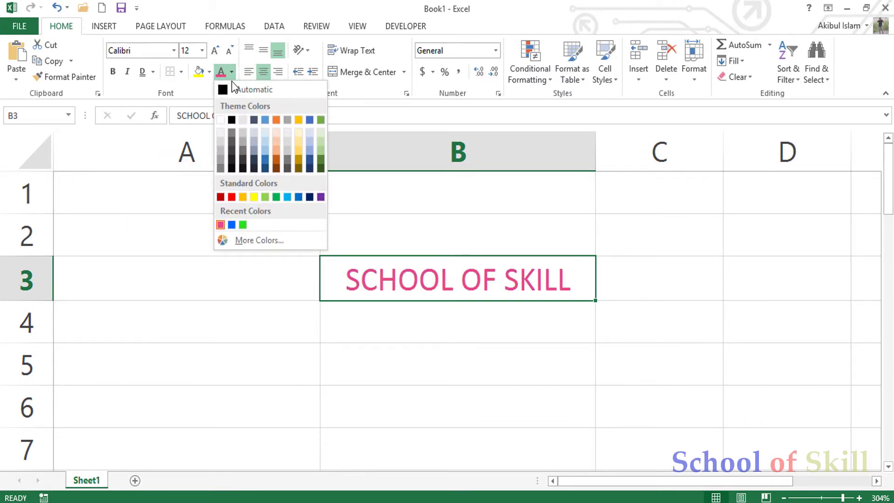
left_click(247, 237)
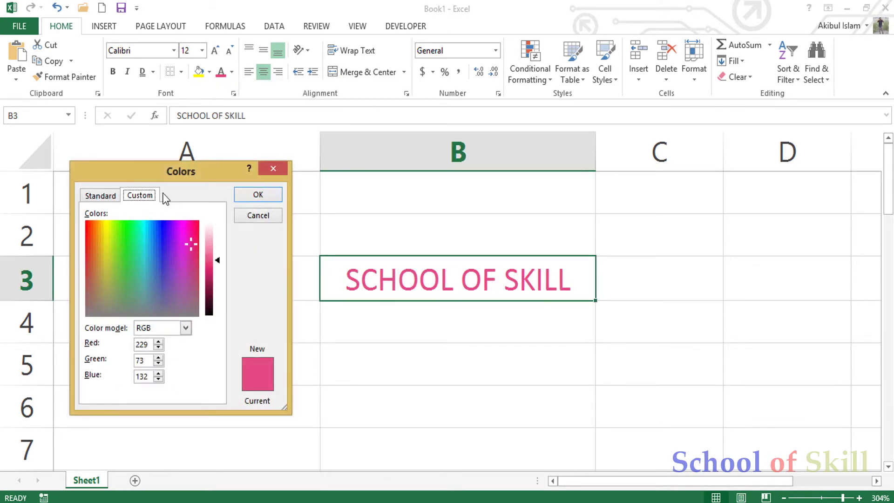
left_click(94, 196)
left_click(160, 278)
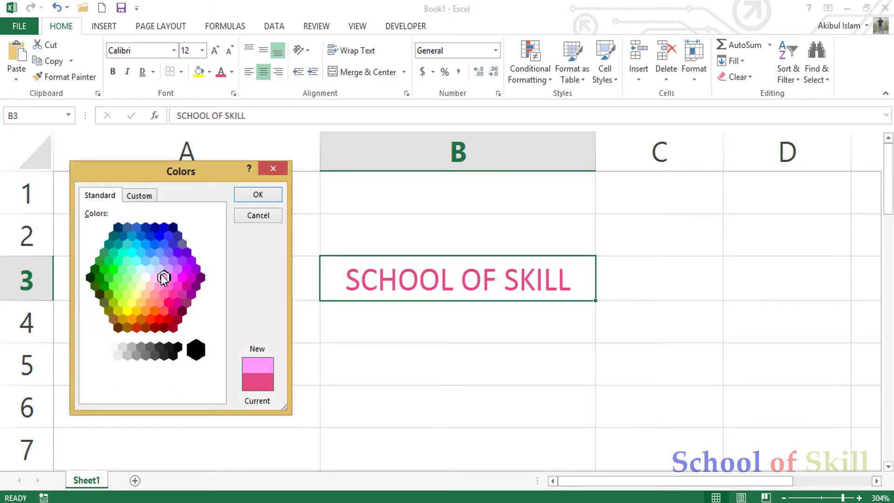
left_click(150, 235)
left_click(167, 235)
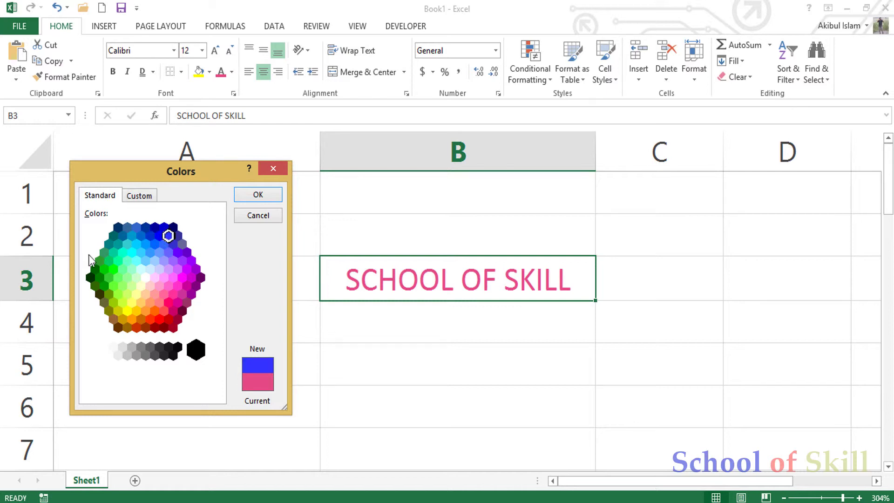
left_click(106, 260)
left_click(104, 269)
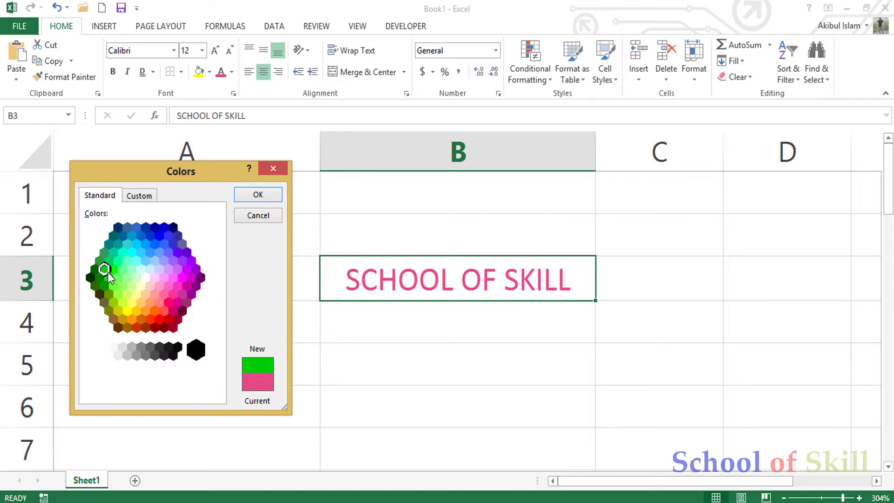
left_click(178, 250)
left_click(192, 260)
left_click(254, 198)
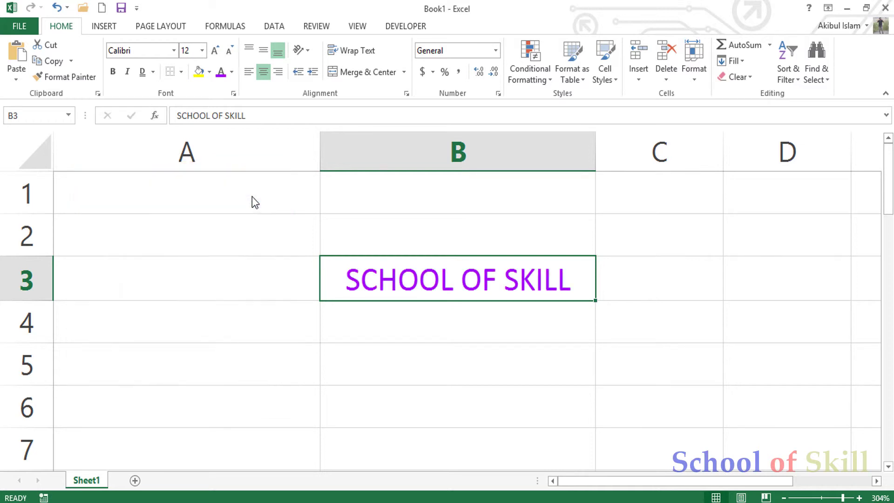
Step: Fill cell B3 with light blue
left_click(361, 335)
left_click(335, 280)
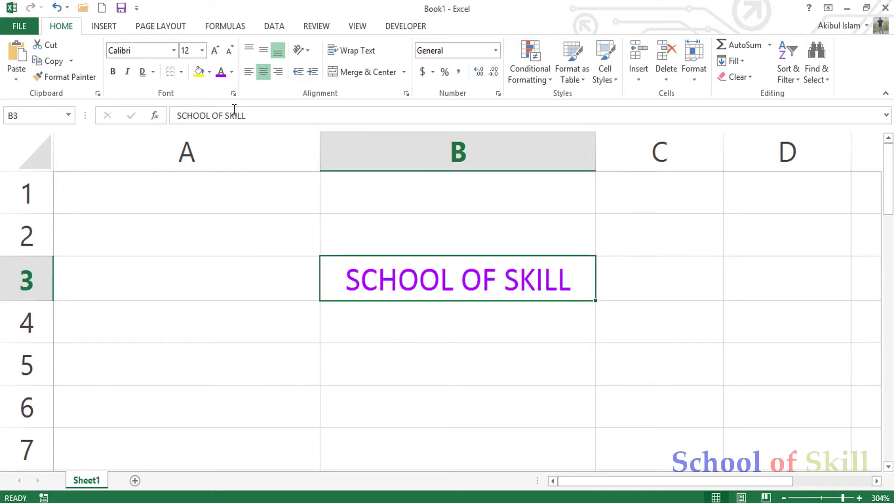
left_click(209, 72)
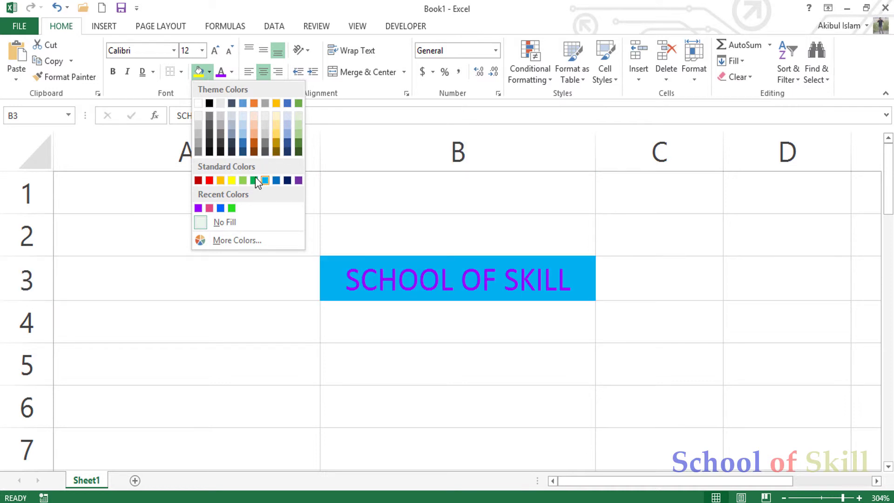
left_click(287, 125)
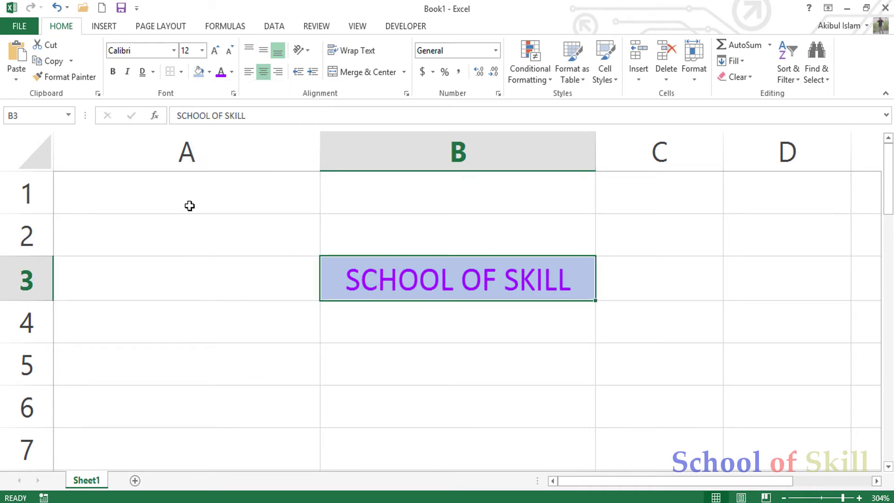
Step: Remove B3's background fill by choosing No Fill
left_click(209, 73)
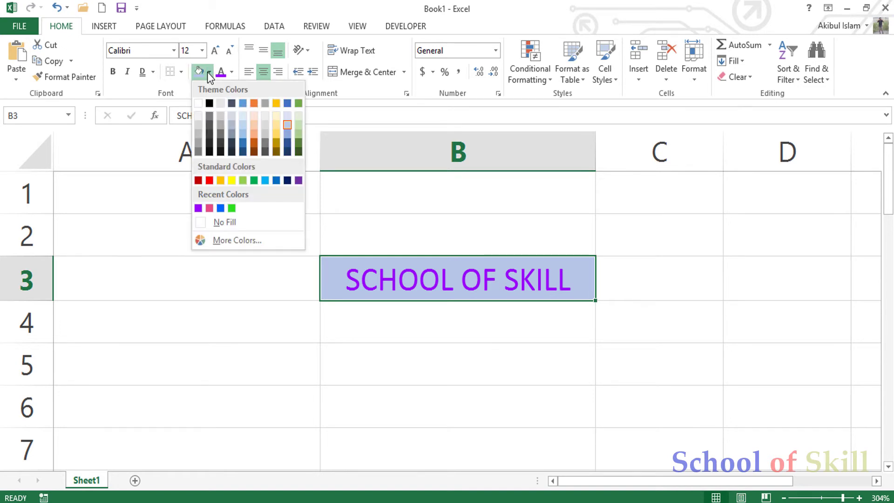
left_click(222, 241)
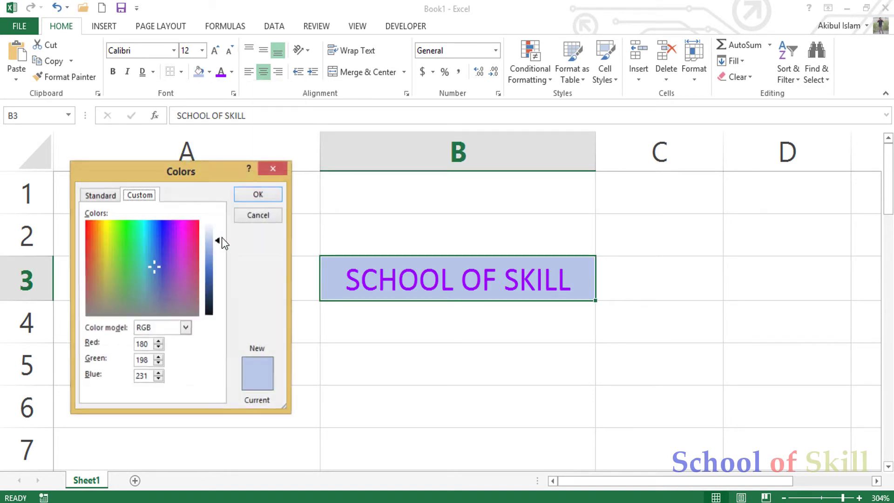
left_click(107, 196)
left_click(142, 194)
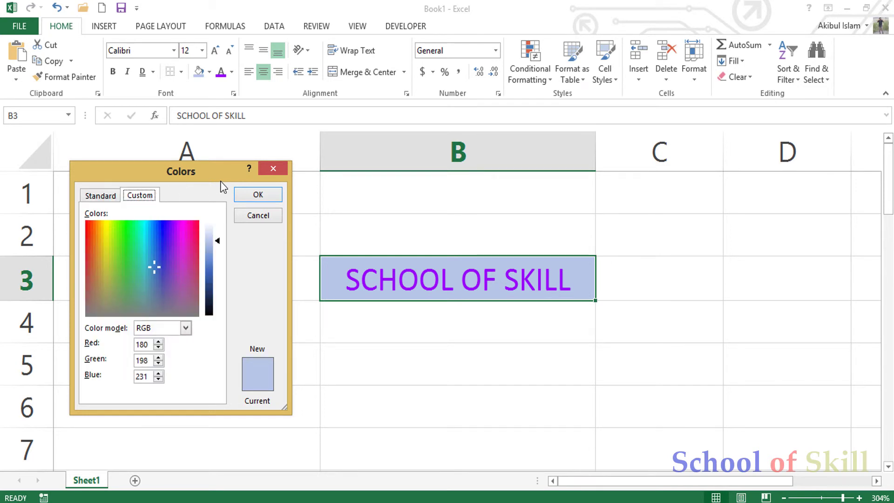
left_click(273, 169)
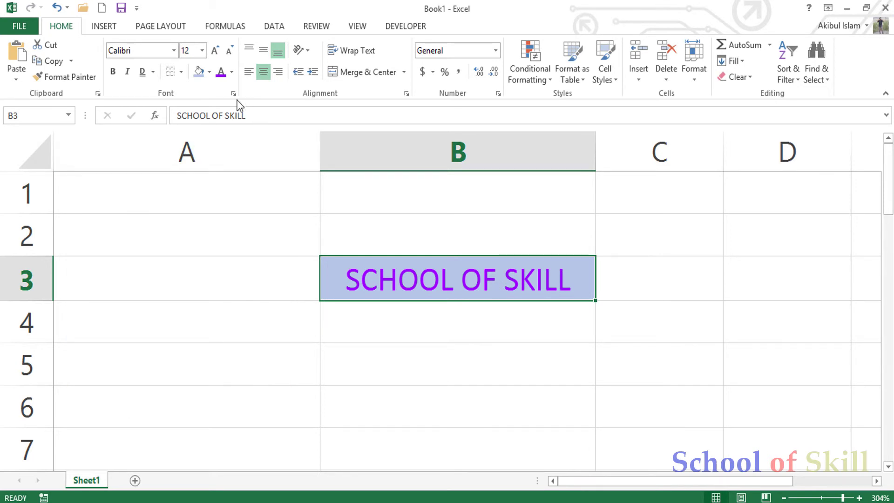
left_click(210, 72)
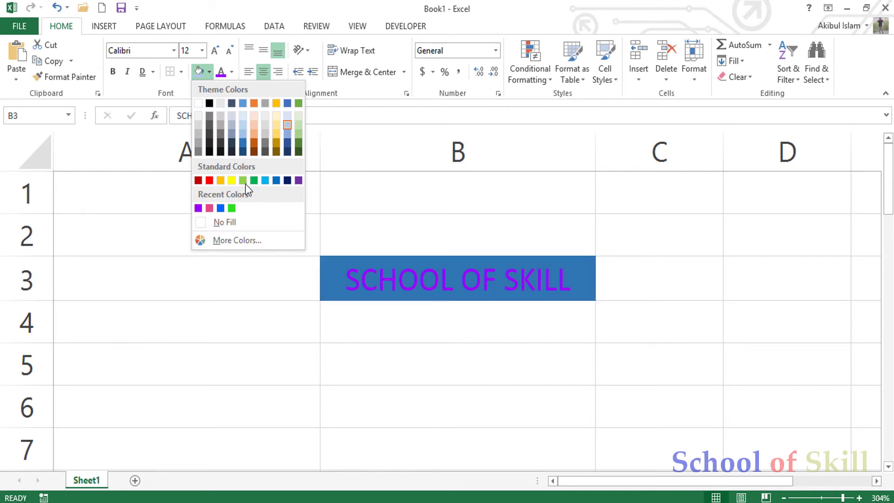
left_click(224, 222)
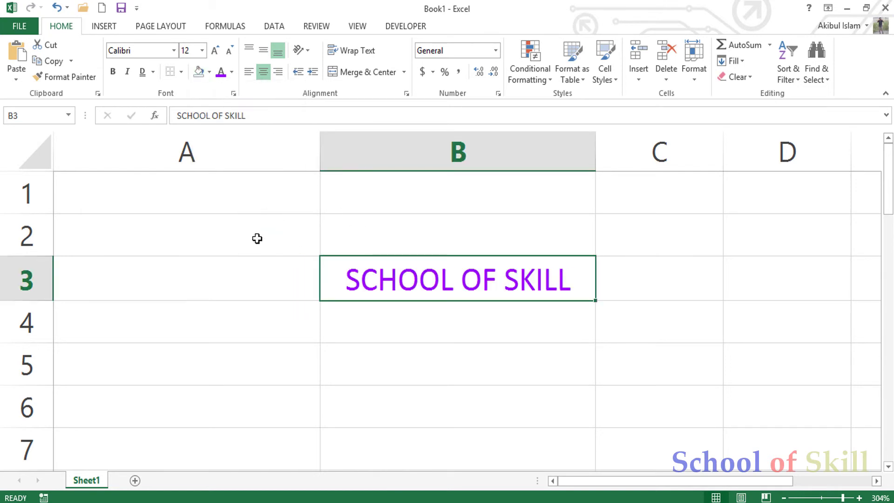
Step: Fill cells A2:A5 with Orange, Accent 2, Lighter 60%
left_click(211, 74)
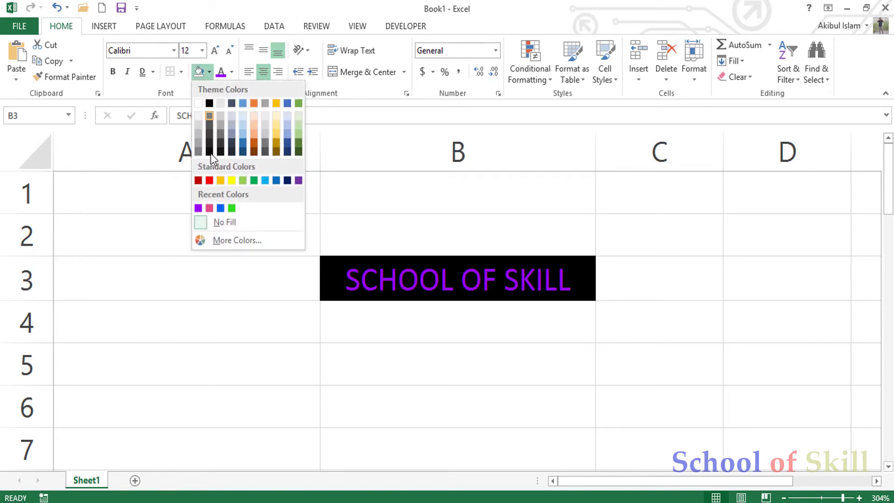
left_click(172, 303)
left_click(148, 241)
left_click_drag(148, 242, 227, 367)
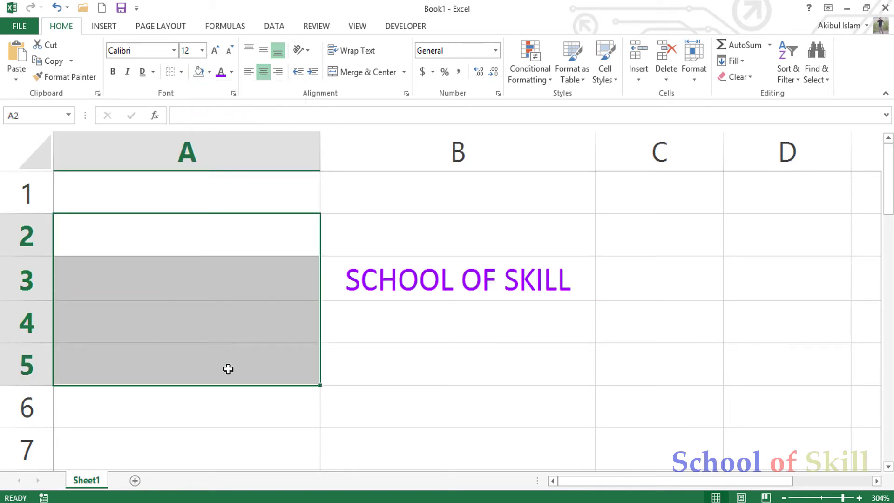
left_click(210, 72)
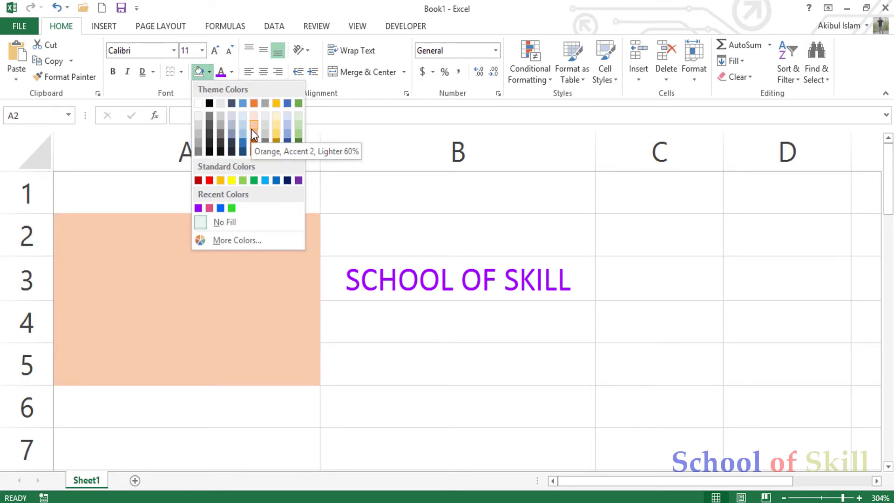
left_click(251, 130)
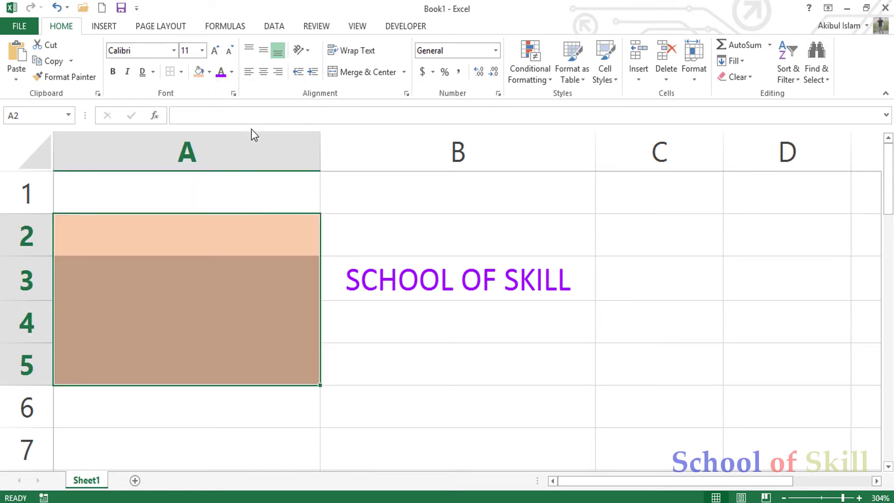
left_click(339, 337)
Step: Reselect A2:A5 and review the fill colour choices without changing the fill
left_click_drag(107, 236, 168, 370)
left_click(384, 378)
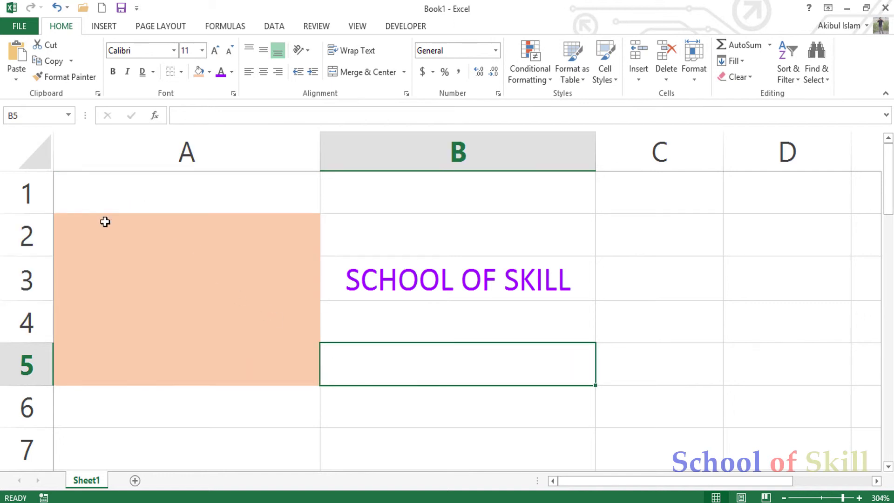
left_click(120, 232)
left_click_drag(120, 231, 203, 374)
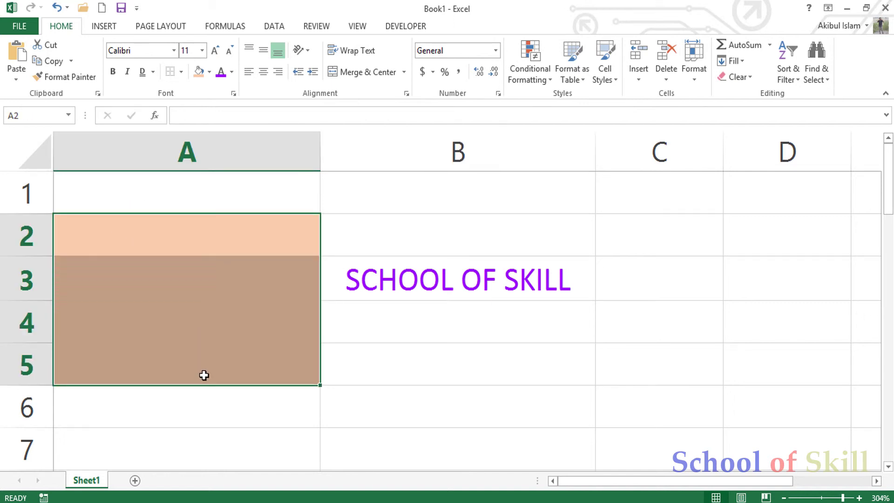
left_click(210, 72)
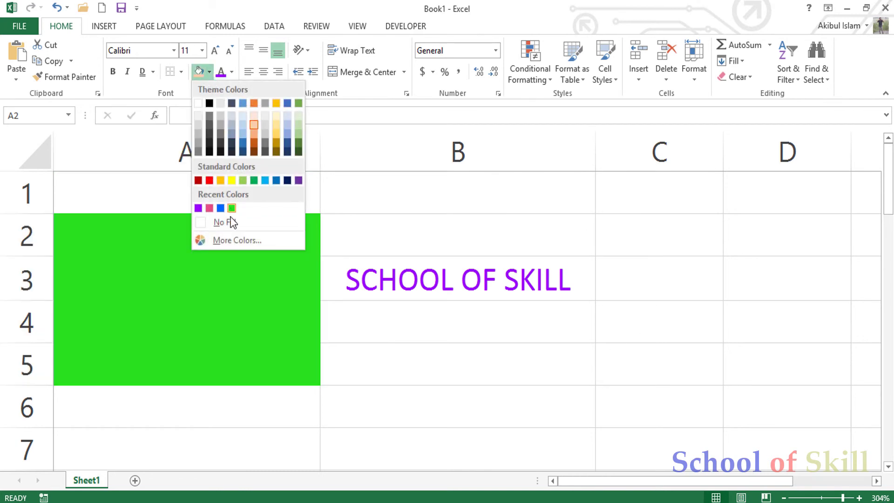
left_click(413, 333)
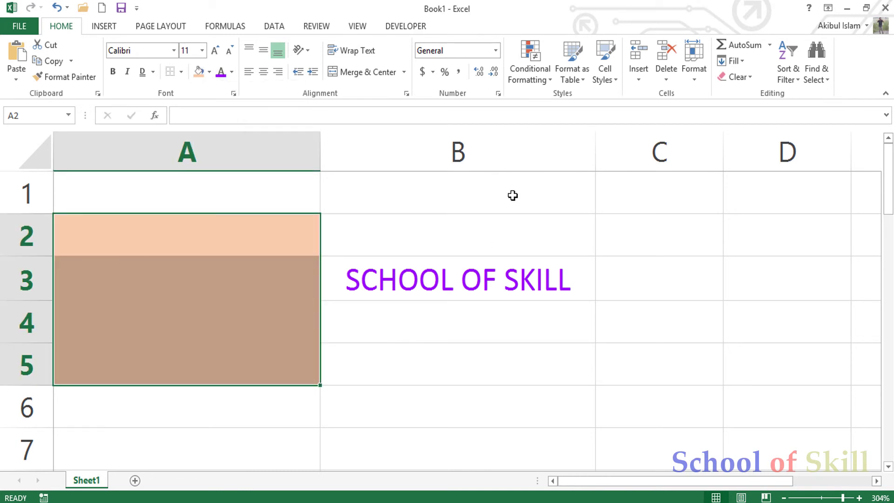
Step: Use Clear All on A2:A5 to remove their orange fill
left_click(737, 77)
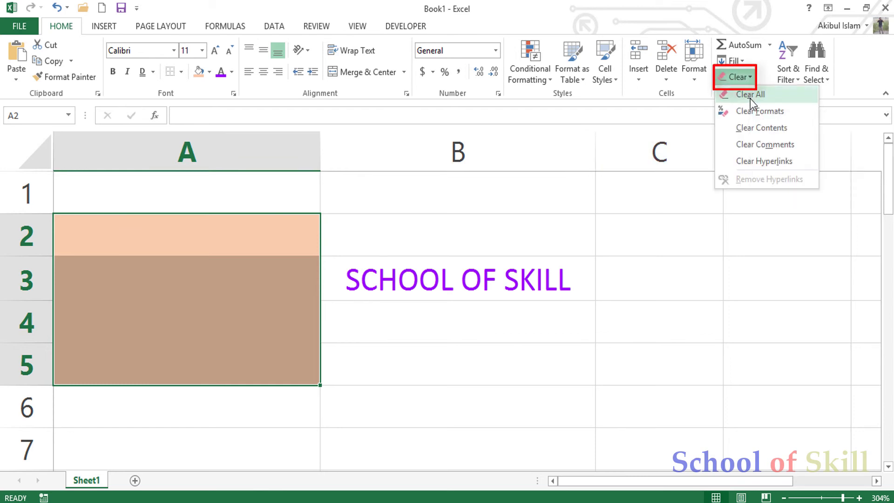
left_click(749, 95)
left_click(635, 238)
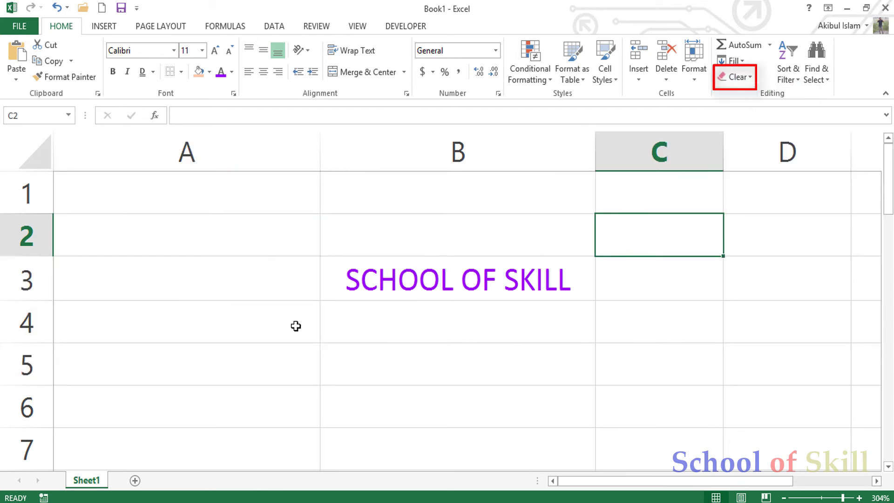
Step: Fill B3 yellow, then Clear All to wipe its text and formatting
left_click(332, 270)
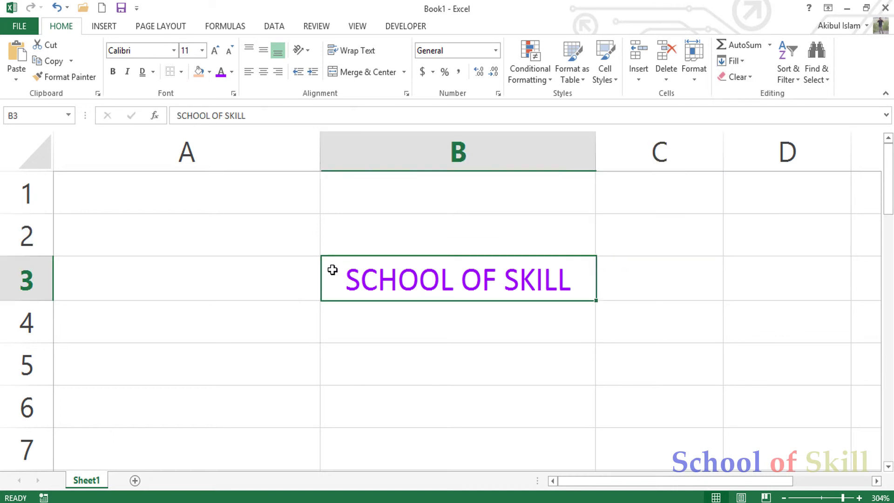
left_click(744, 88)
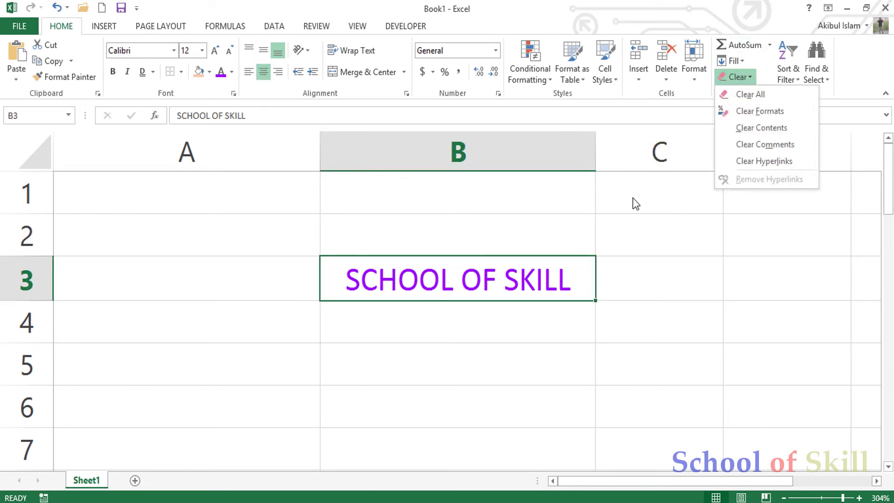
left_click(633, 200)
left_click(210, 72)
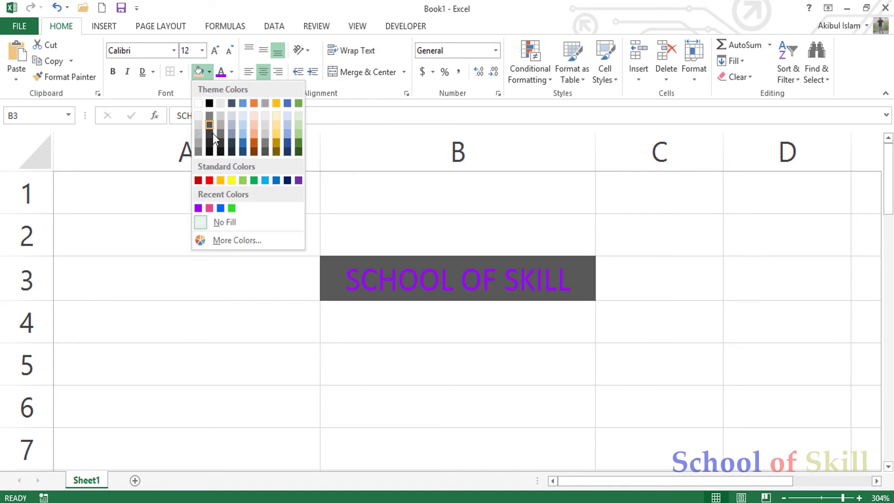
left_click(229, 180)
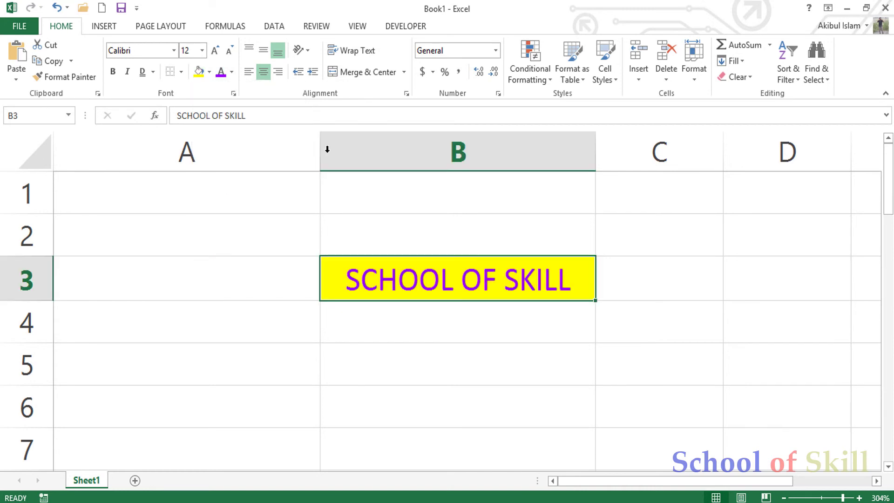
left_click(744, 80)
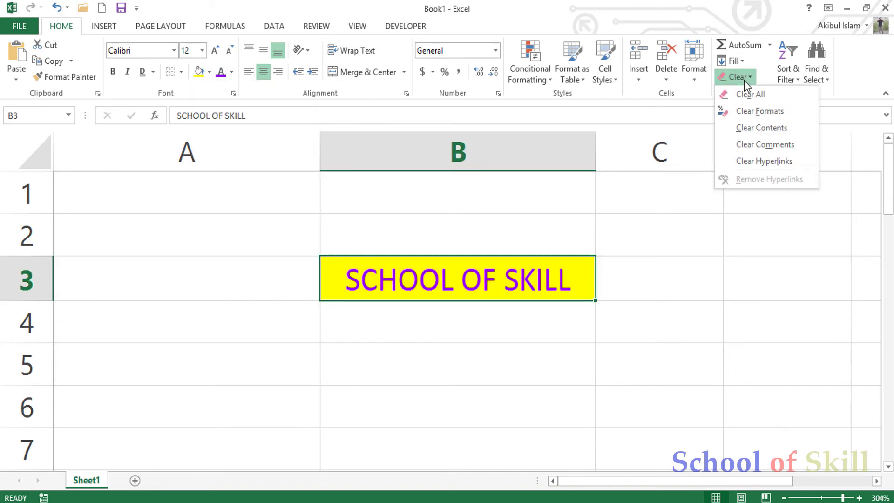
left_click(767, 98)
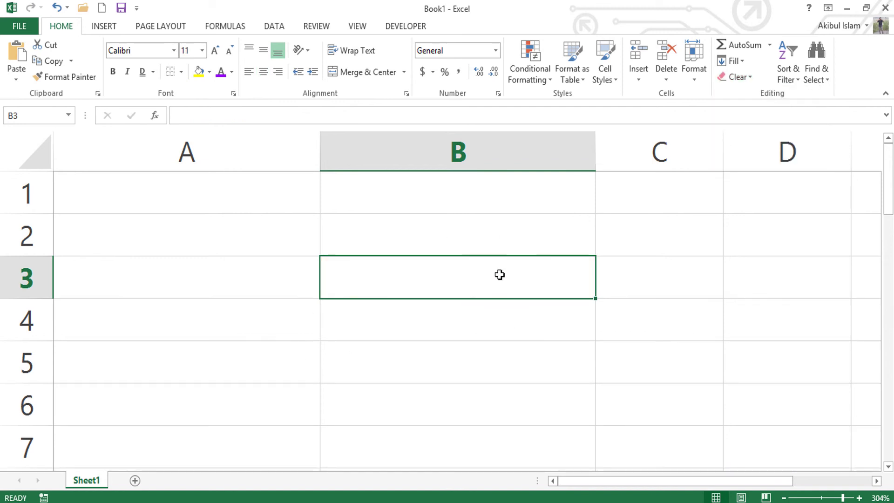
Step: Undo the Clear All on B3, then apply Clear Formats to it
key("ctrl+z")
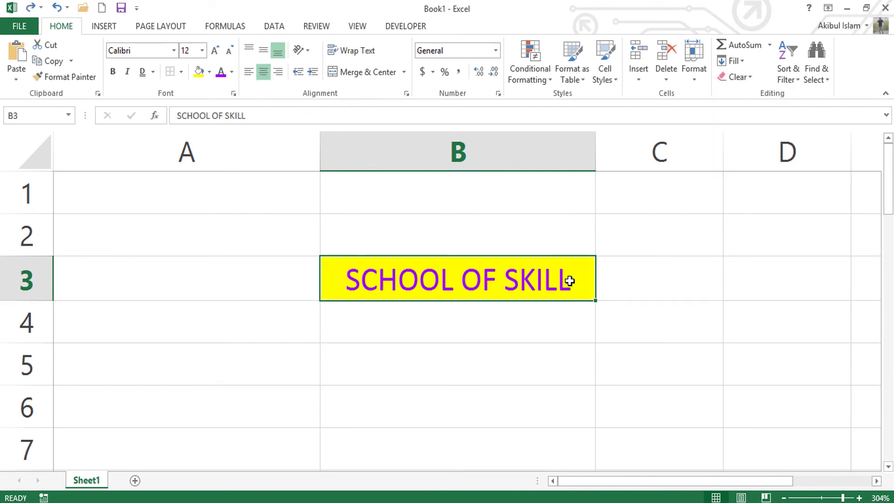
left_click(656, 274)
left_click(526, 293)
left_click(753, 77)
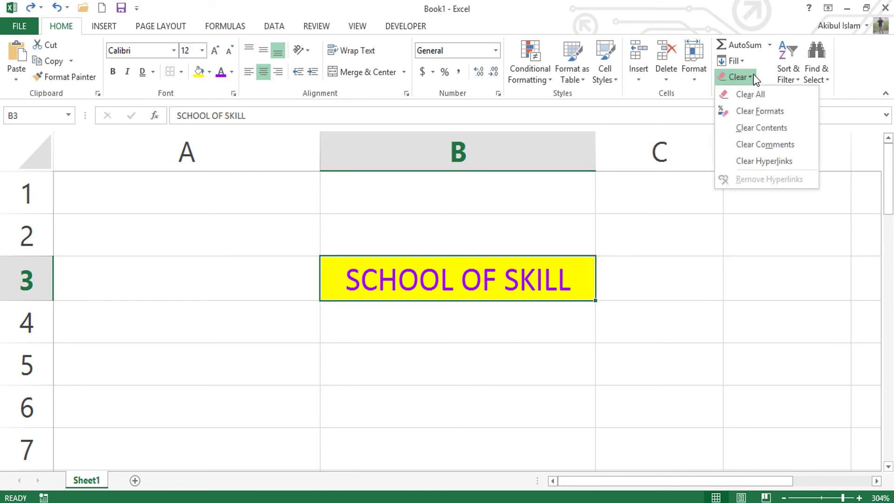
left_click(760, 111)
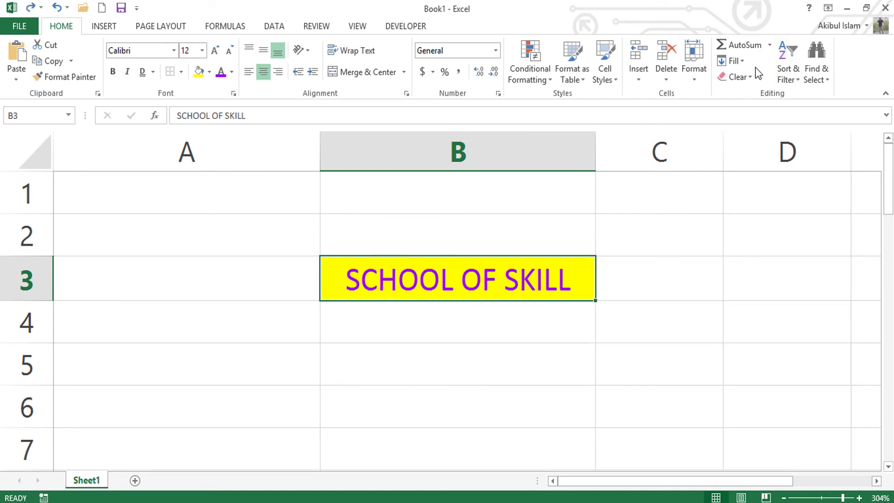
Step: Use Clear Contents to remove B3's SCHOOL OF SKILL text, keeping its yellow fill
left_click(737, 76)
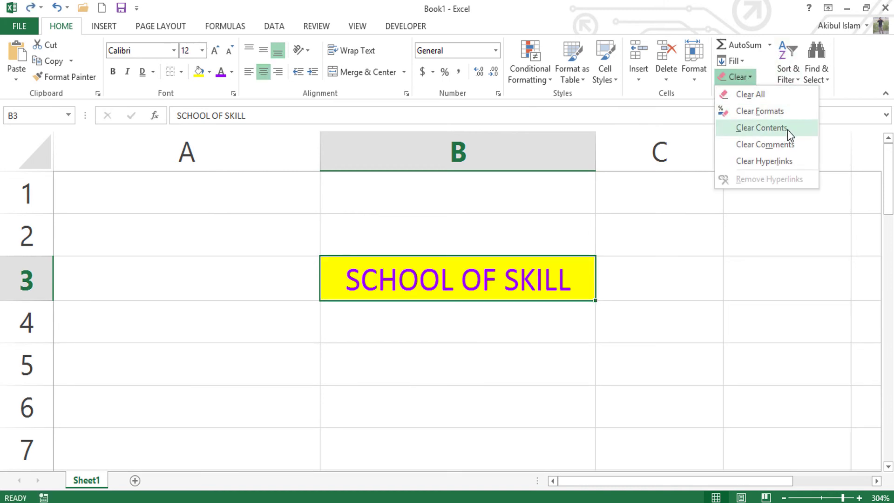
left_click(800, 134)
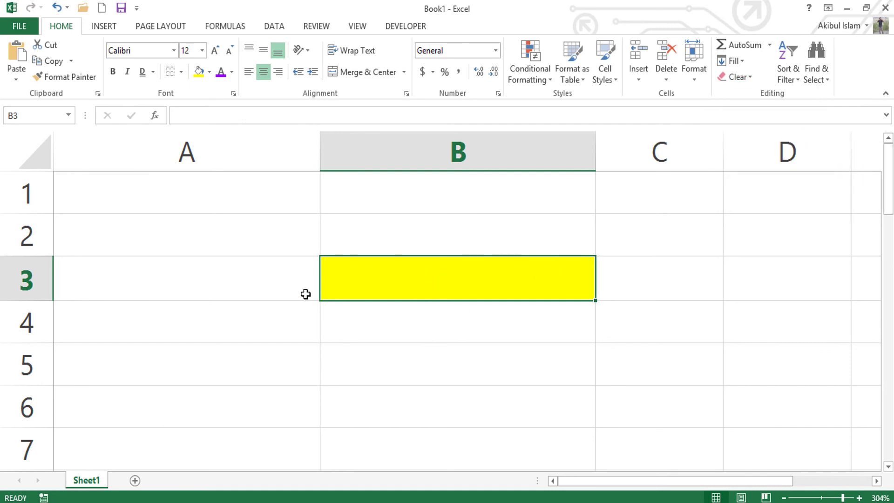
left_click(428, 333)
left_click(427, 285)
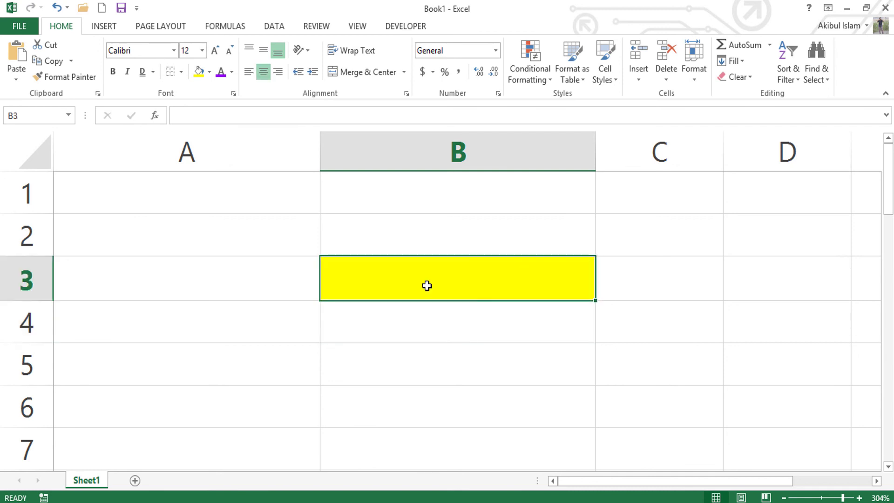
left_click(393, 359)
left_click(394, 274)
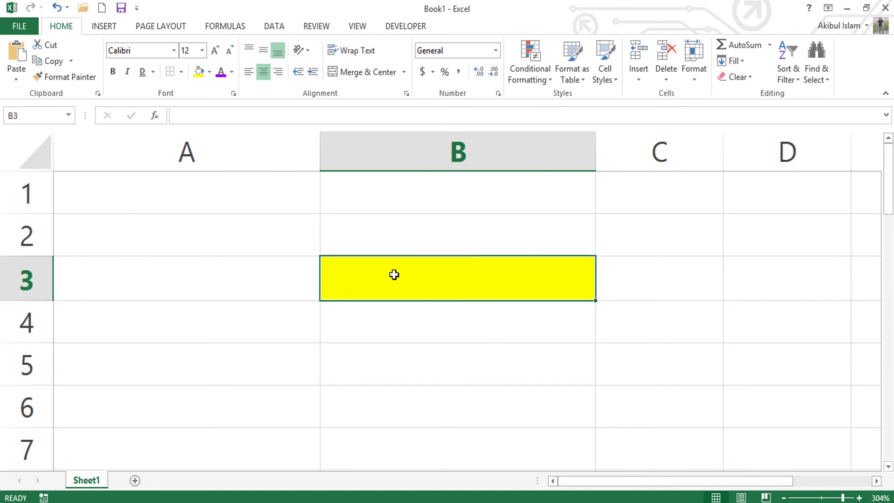